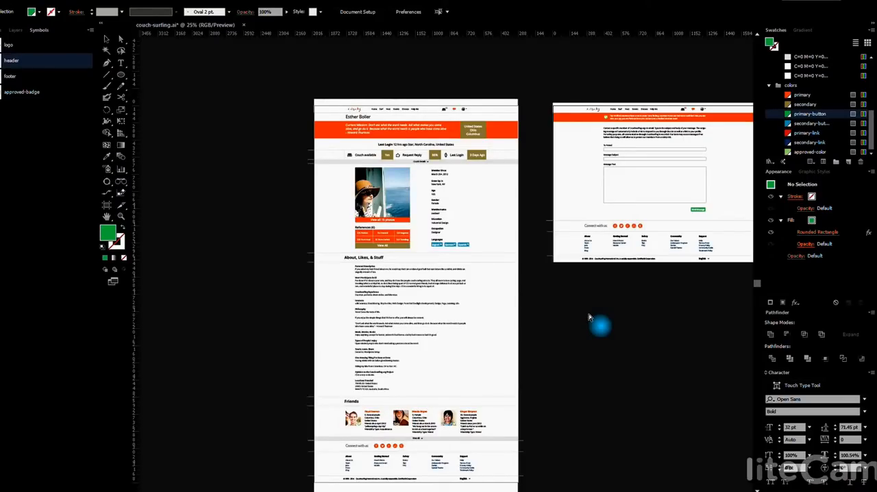
# Show the column guides over the profile artboard to examine the layout's alignment, and hide them again
pyautogui.hotkey('ctrl', "'")
pyautogui.hotkey('ctrl', "'")
pyautogui.hotkey('ctrl', ';')
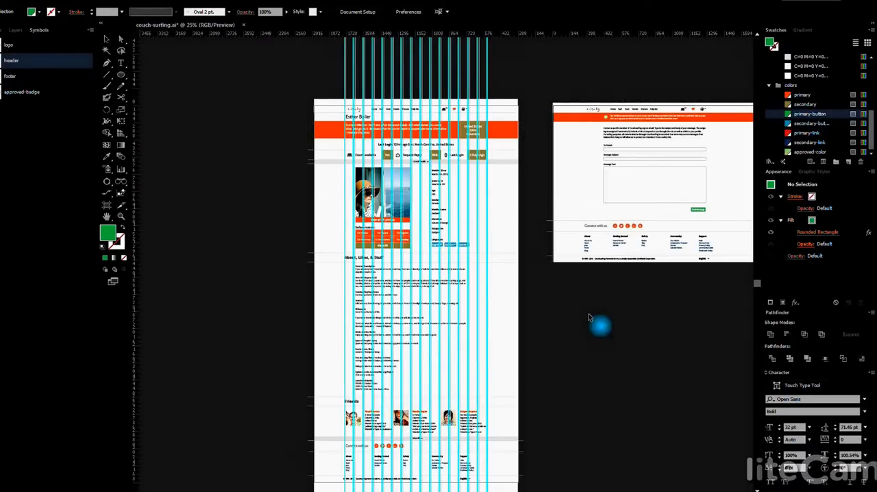
pyautogui.scroll(1, 420, 180)
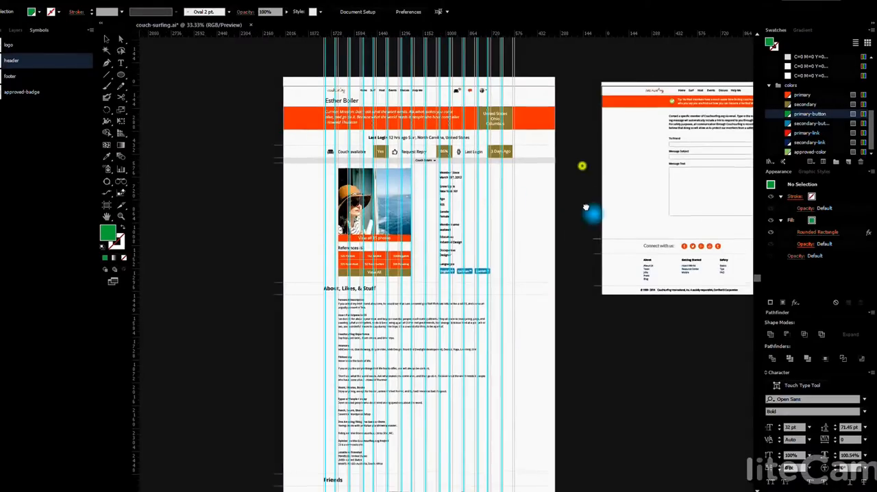
pyautogui.scroll(2, 585, 207)
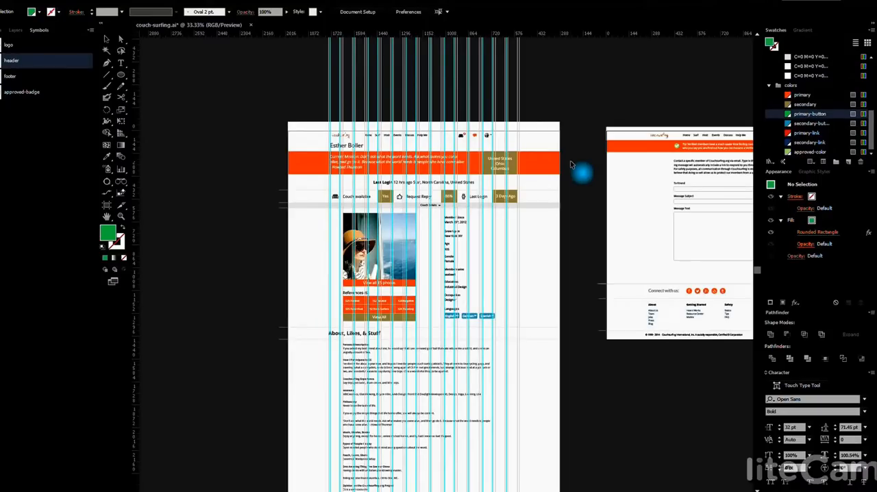
pyautogui.hotkey('ctrl', ';')
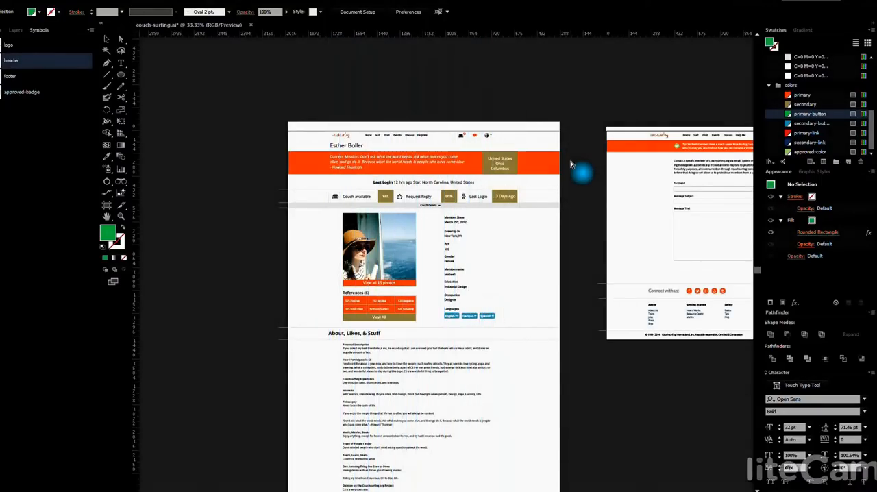
# Open the header symbol on the profile artboard for editing in isolation
pyautogui.scroll(3, 556, 236)
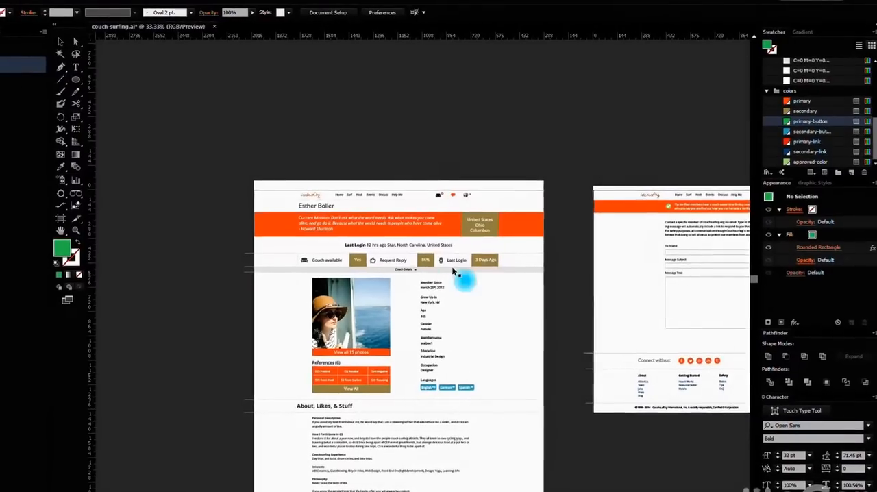
pyautogui.scroll(2, 404, 200)
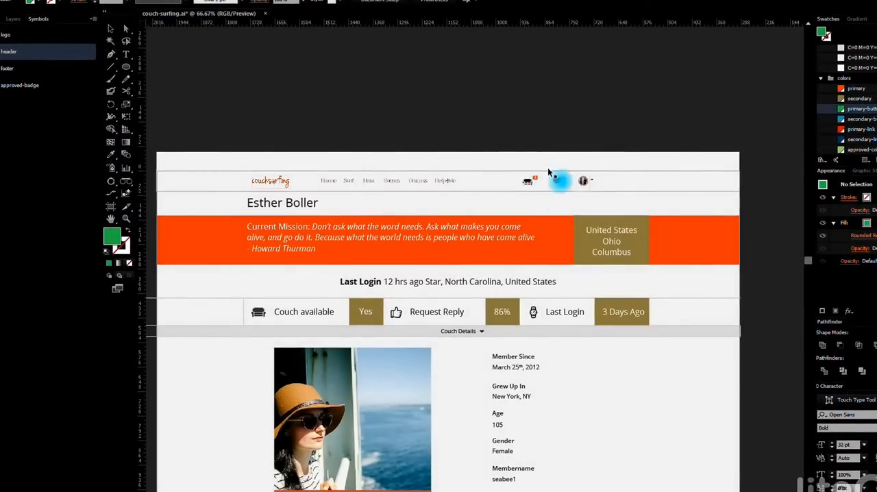
pyautogui.scroll(1, 538, 189)
pyautogui.moveTo(481, 188); pyautogui.dragTo(557, 211)
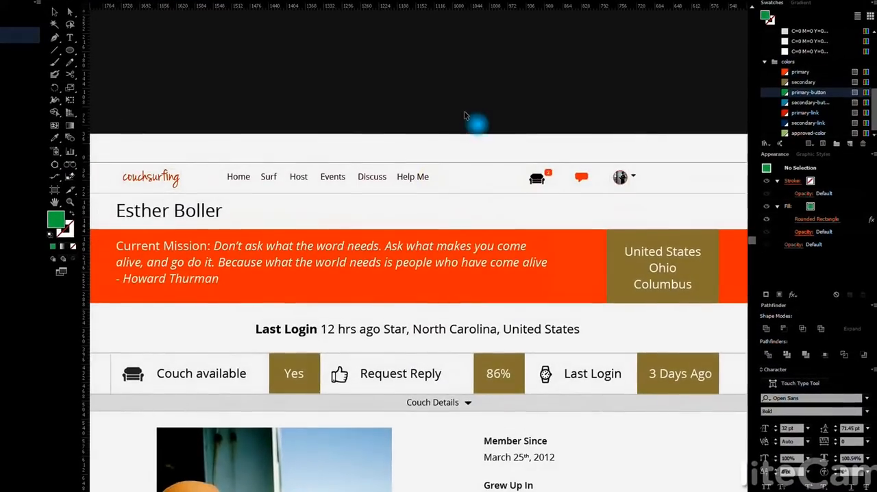
pyautogui.click(536, 179)
pyautogui.doubleClick(533, 177)
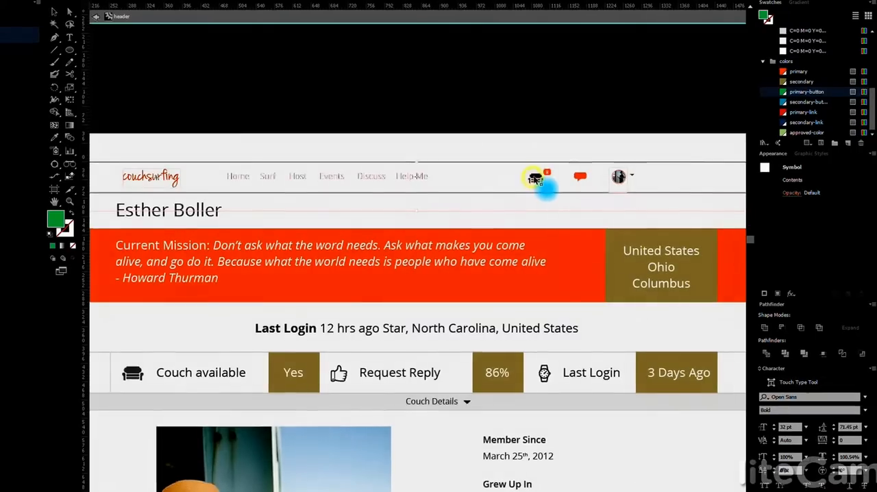
pyautogui.scroll(2, 545, 189)
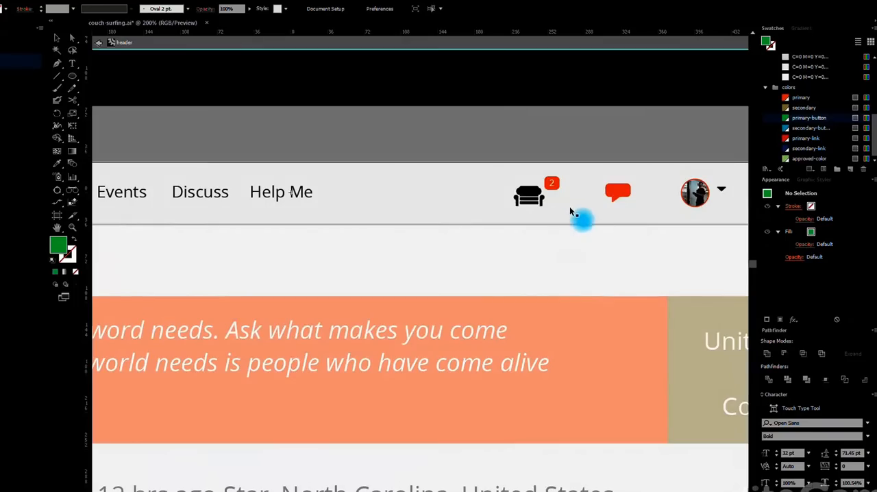
# Recolor the header's black couch icon with the primary swatch and leave the symbol's editing mode
pyautogui.click(531, 203)
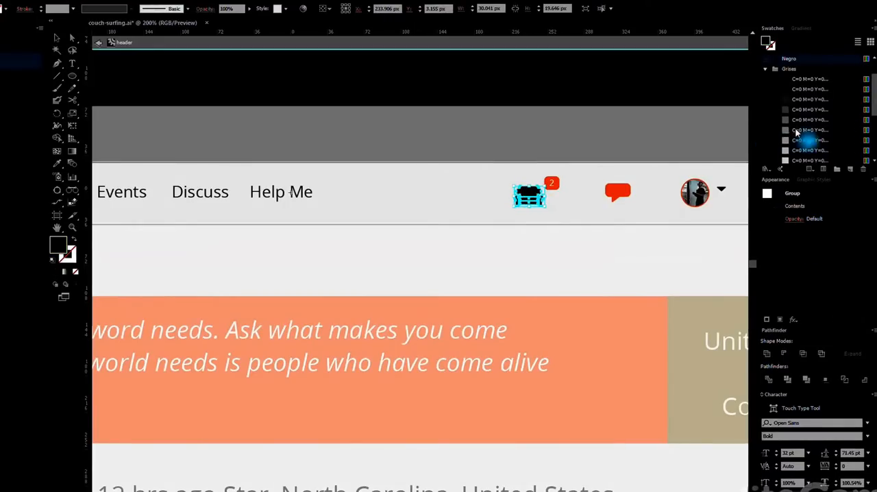
pyautogui.scroll(-3, 805, 133)
pyautogui.click(785, 97)
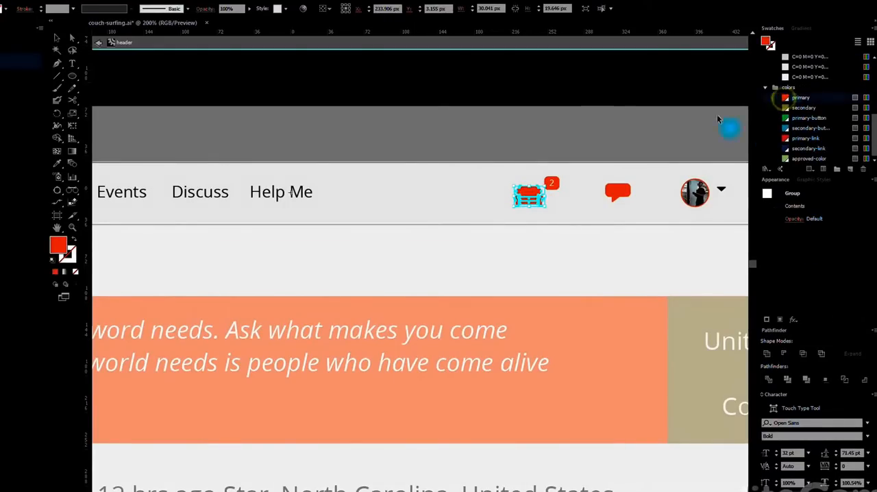
pyautogui.doubleClick(598, 92)
pyautogui.scroll(-3, 564, 220)
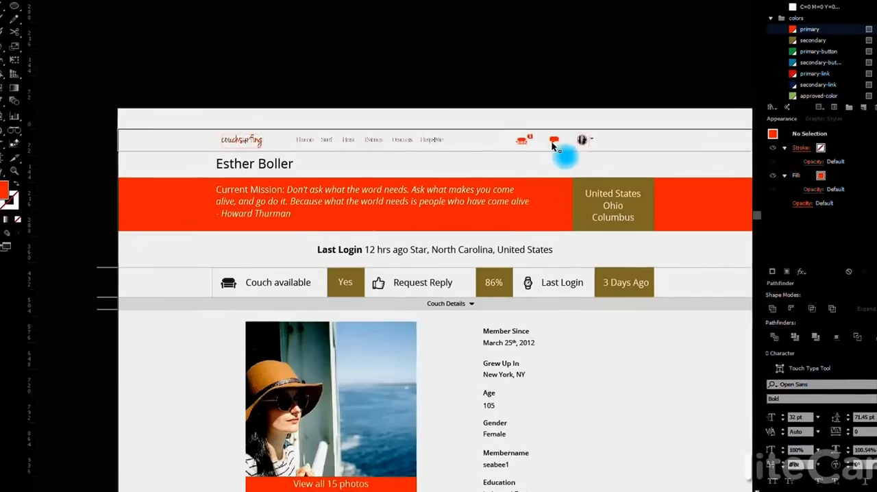
# Check the couch icon's color in the headers of the message and Surf artboards
pyautogui.moveTo(556, 220); pyautogui.dragTo(266, 232)
pyautogui.moveTo(507, 228); pyautogui.dragTo(385, 235)
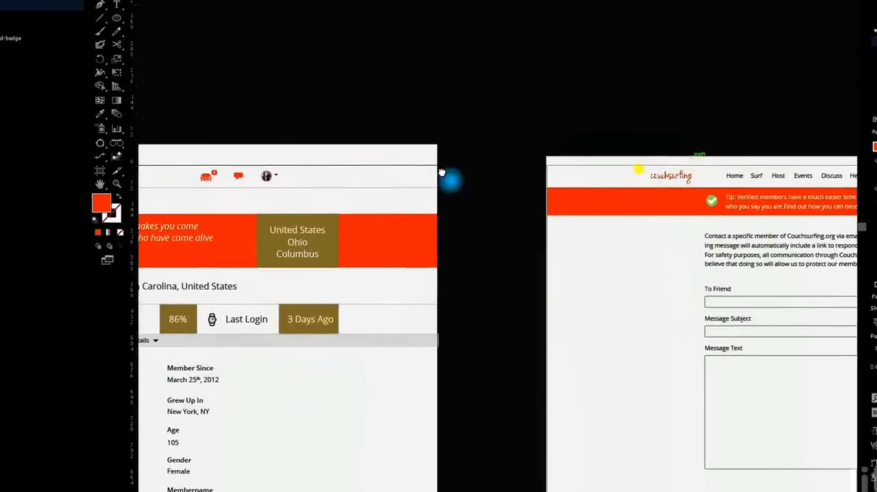
pyautogui.moveTo(442, 173); pyautogui.dragTo(346, 182)
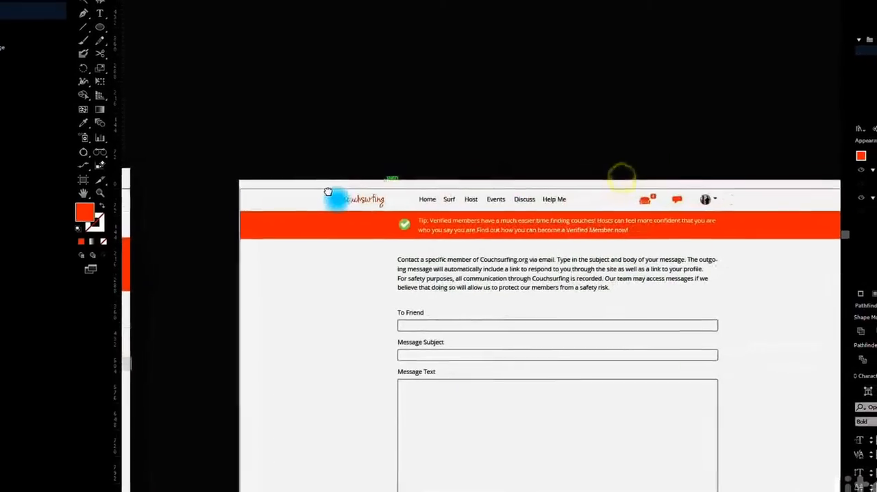
pyautogui.scroll(-1, 594, 146)
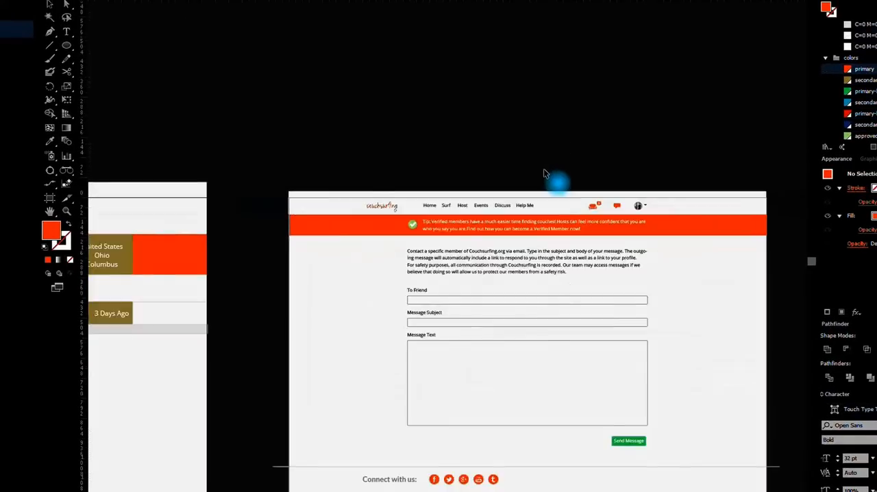
pyautogui.scroll(-1, 545, 172)
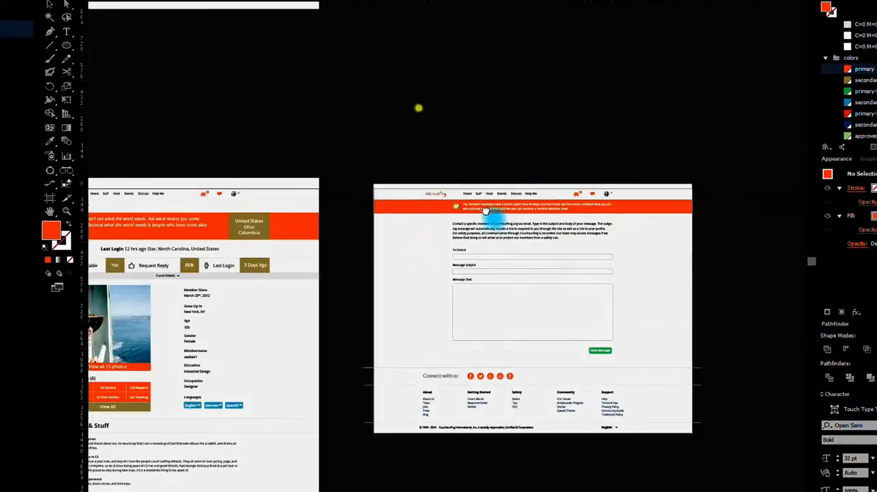
pyautogui.moveTo(461, 183); pyautogui.dragTo(657, 488)
pyautogui.moveTo(522, 100); pyautogui.dragTo(627, 361)
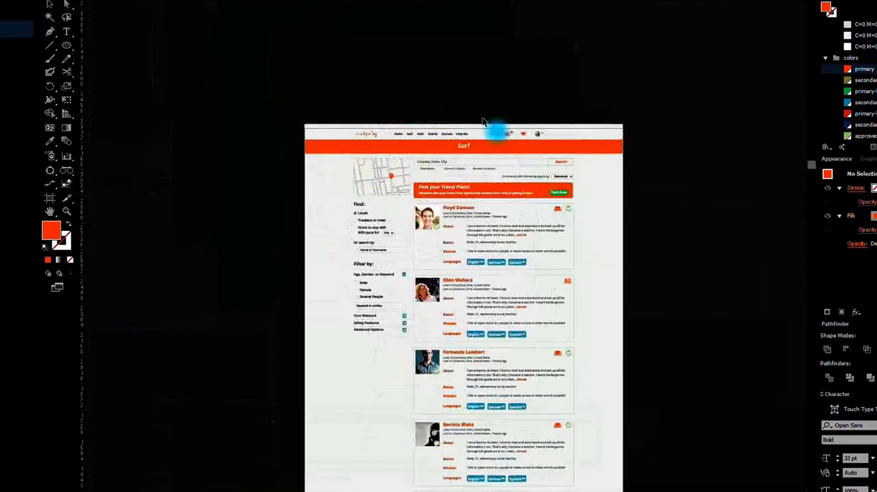
# Shorten the "Help Me" navigation label to "Help" within the Surf artboard's header symbol and leave its editing mode
pyautogui.scroll(3, 434, 121)
pyautogui.scroll(1, 520, 161)
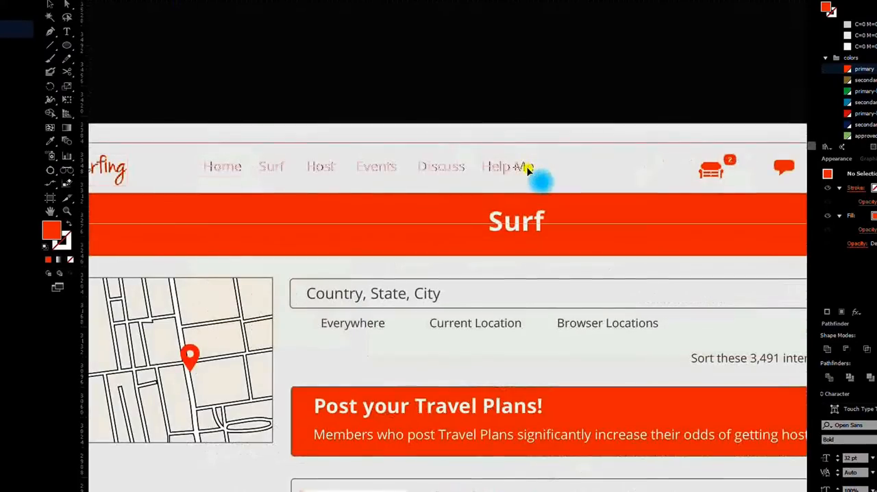
pyautogui.doubleClick(521, 168)
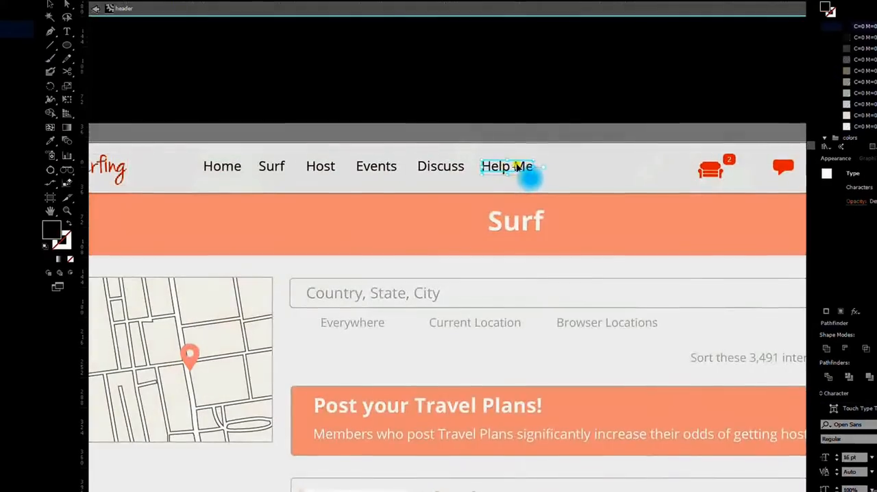
pyautogui.doubleClick(516, 166)
pyautogui.moveTo(515, 166); pyautogui.dragTo(604, 177)
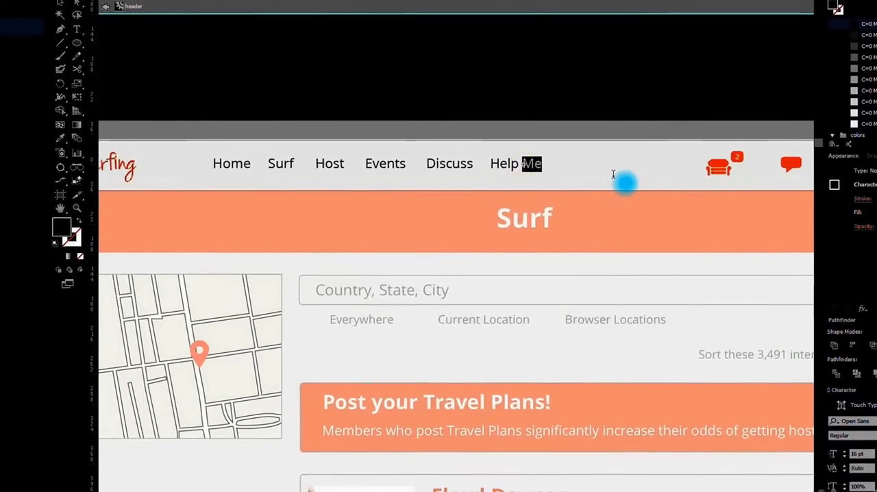
pyautogui.press('BackSpace')
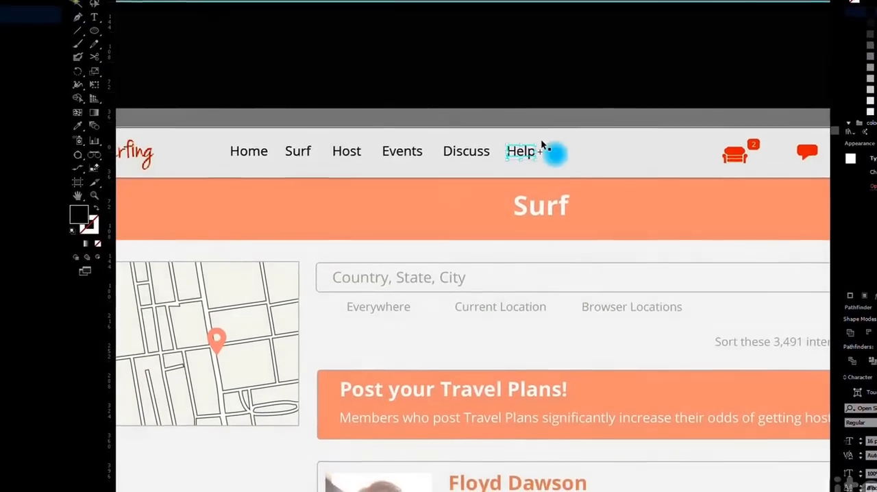
pyautogui.doubleClick(537, 102)
# Check the shortened navigation label in the profile artboard's header
pyautogui.scroll(-6, 556, 77)
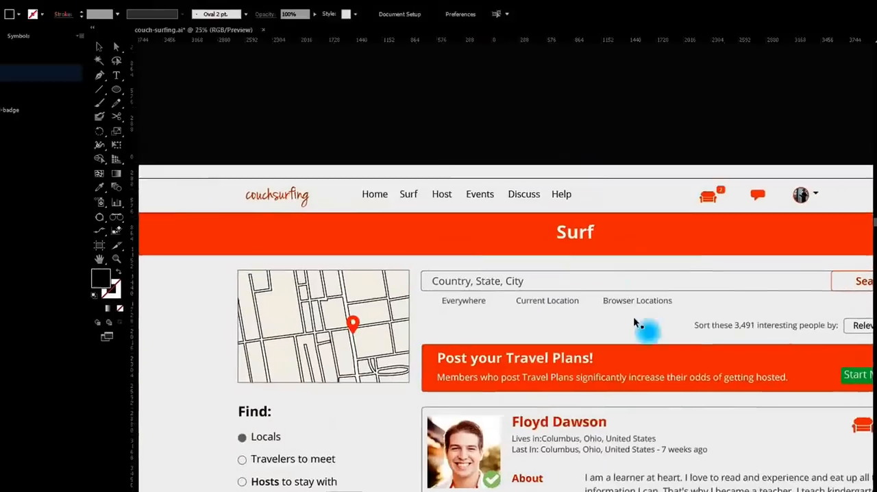
pyautogui.moveTo(618, 319); pyautogui.dragTo(587, 204)
pyautogui.scroll(6, 474, 309)
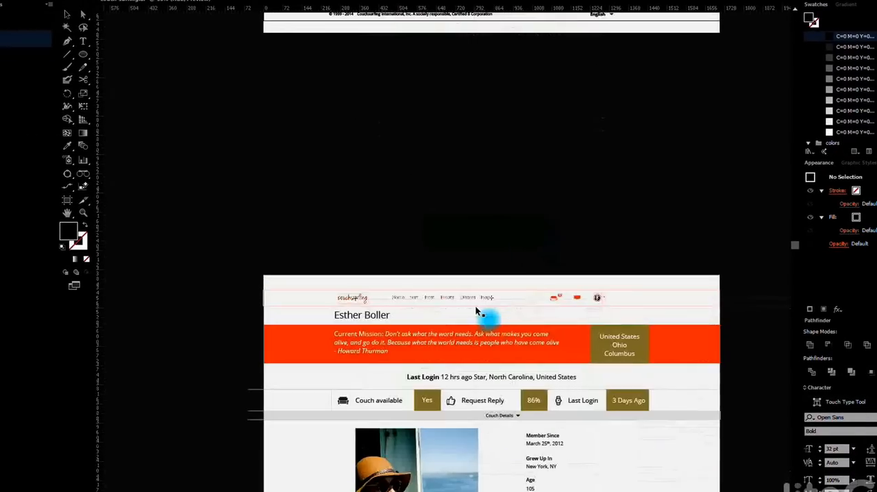
pyautogui.moveTo(535, 266); pyautogui.dragTo(534, 151)
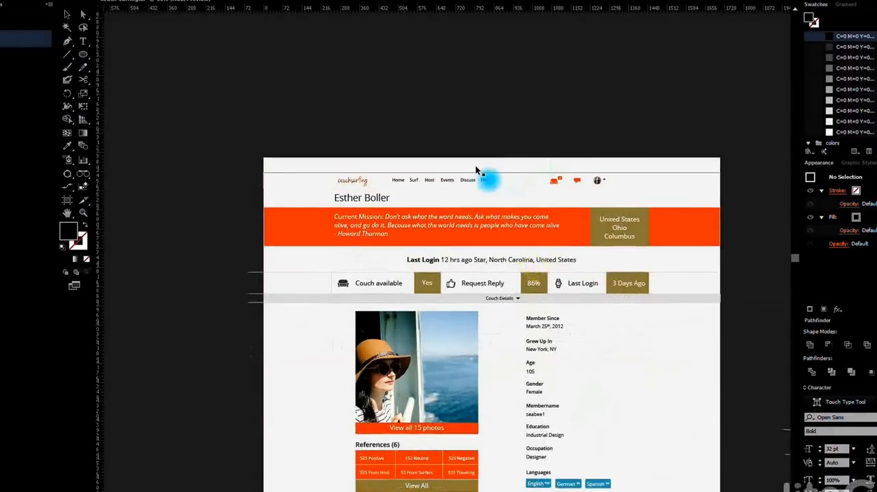
pyautogui.scroll(2, 475, 165)
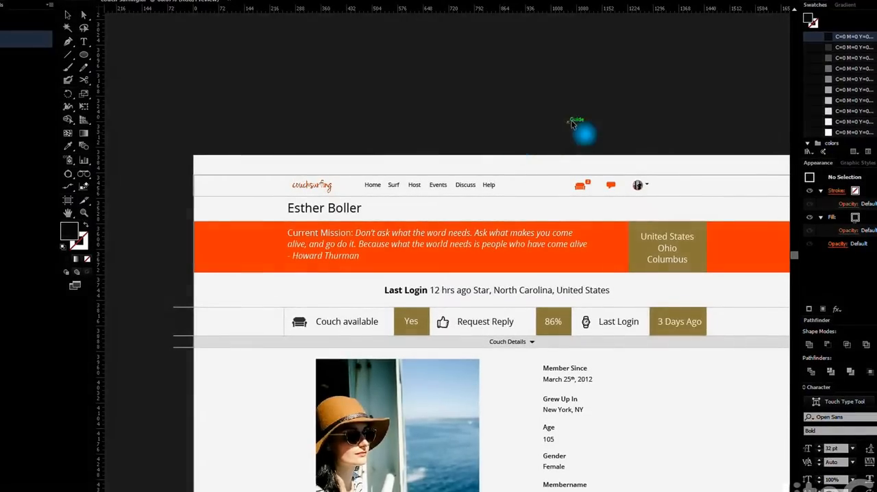
pyautogui.moveTo(554, 133); pyautogui.dragTo(278, 142)
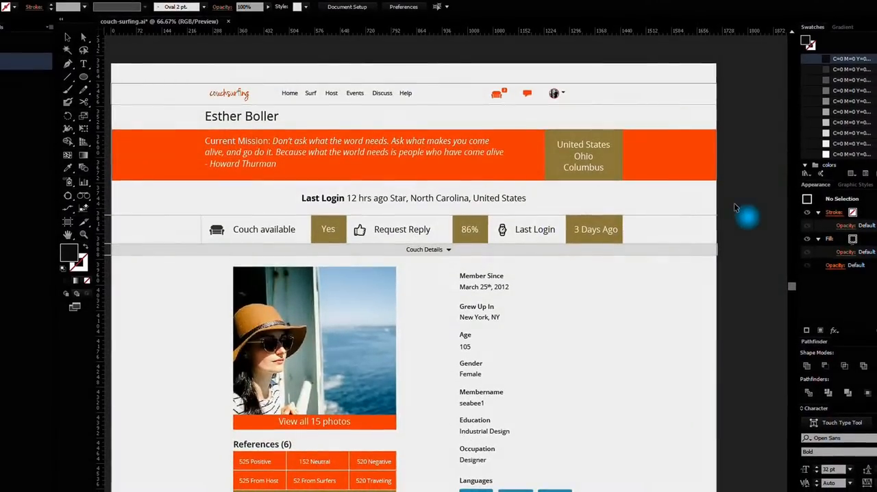
# Select the location box in the profile banner and set its global secondary swatch to hue 233° and saturation 27% with preview on
pyautogui.scroll(-3, 847, 112)
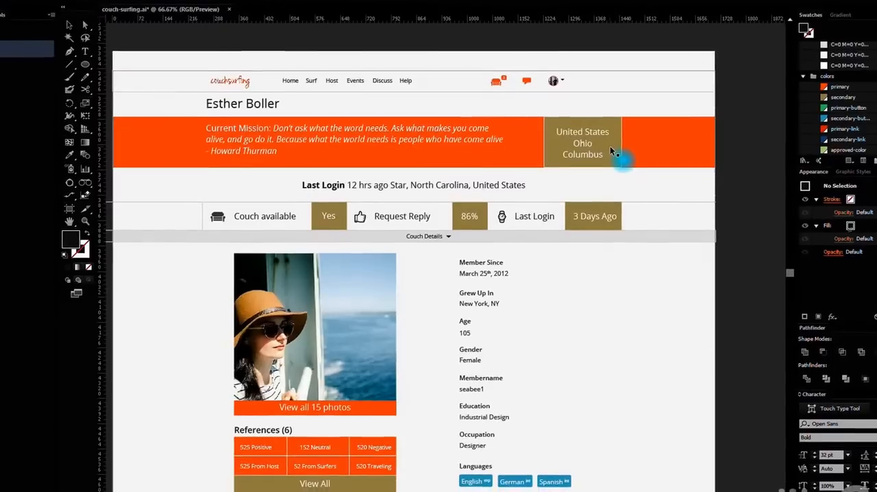
pyautogui.click(609, 150)
pyautogui.moveTo(612, 145); pyautogui.dragTo(540, 211)
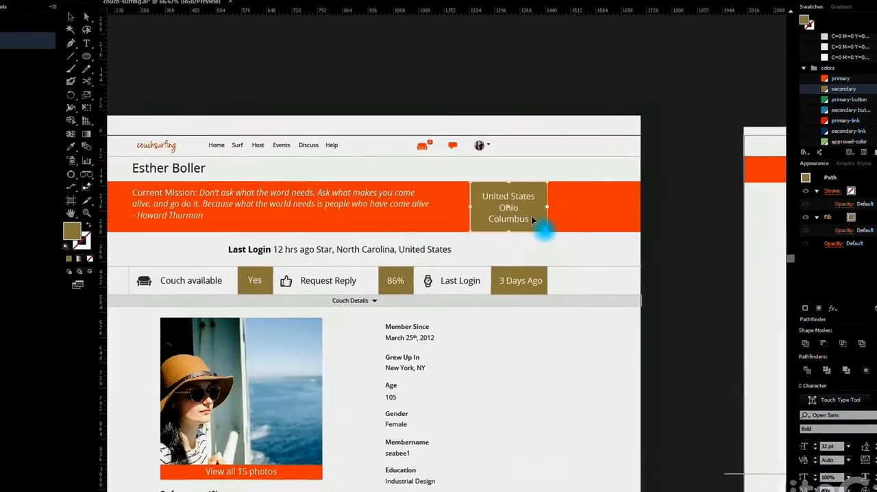
pyautogui.click(824, 90)
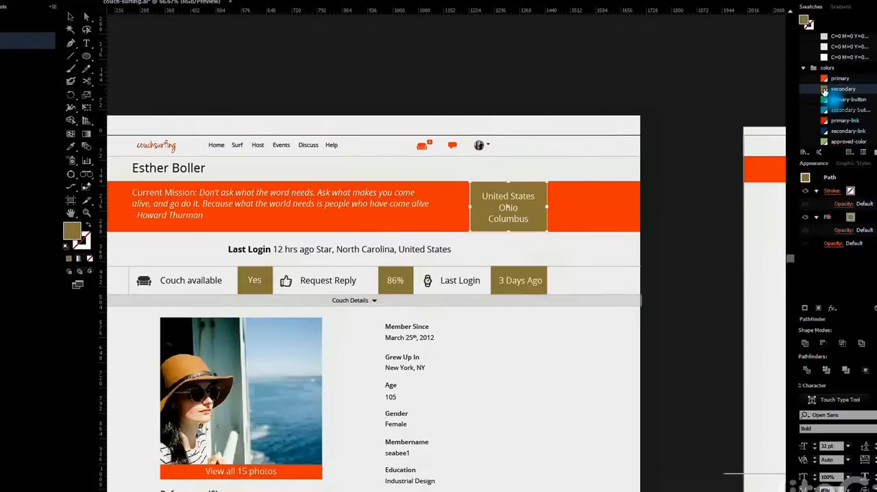
pyautogui.click(436, 200)
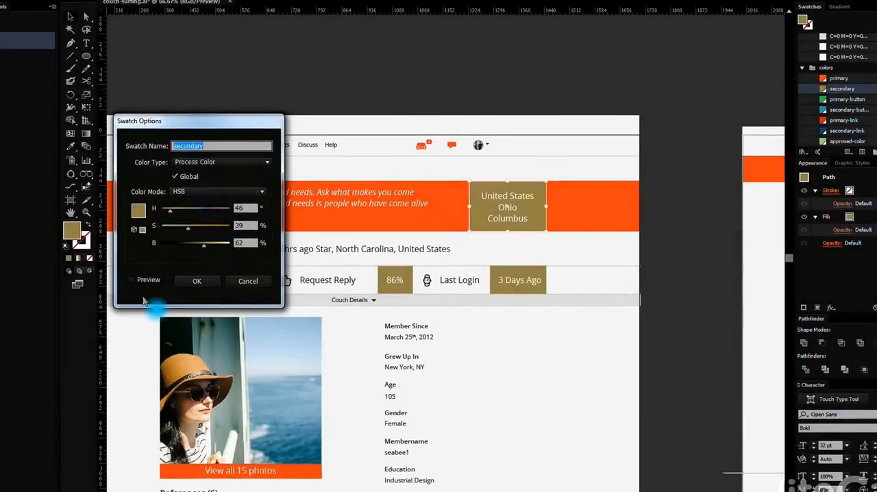
pyautogui.click(132, 280)
pyautogui.click(207, 215)
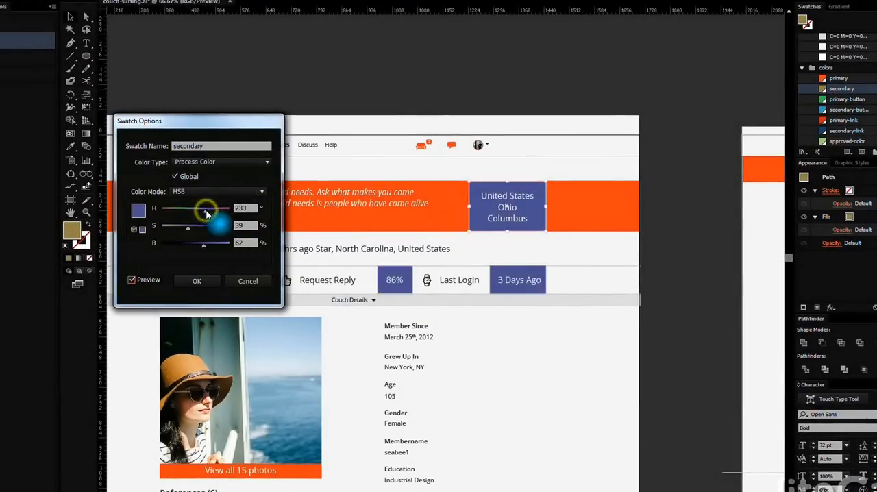
pyautogui.moveTo(191, 228); pyautogui.dragTo(181, 230)
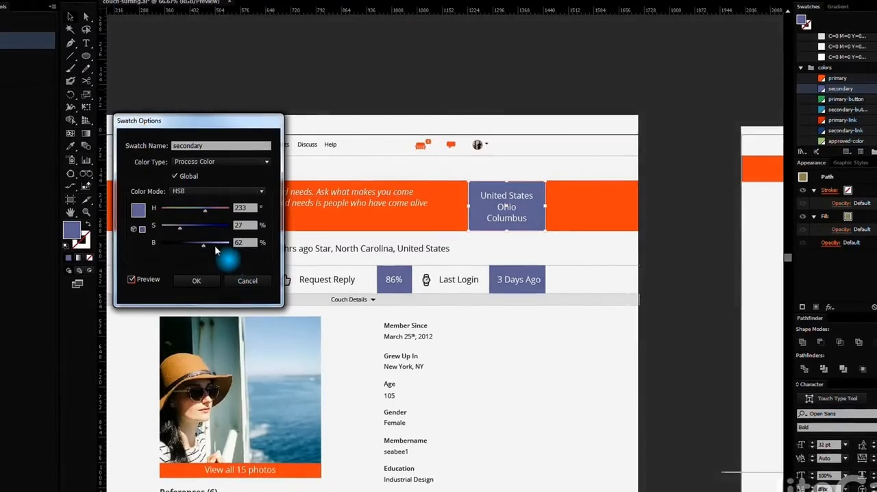
pyautogui.click(203, 281)
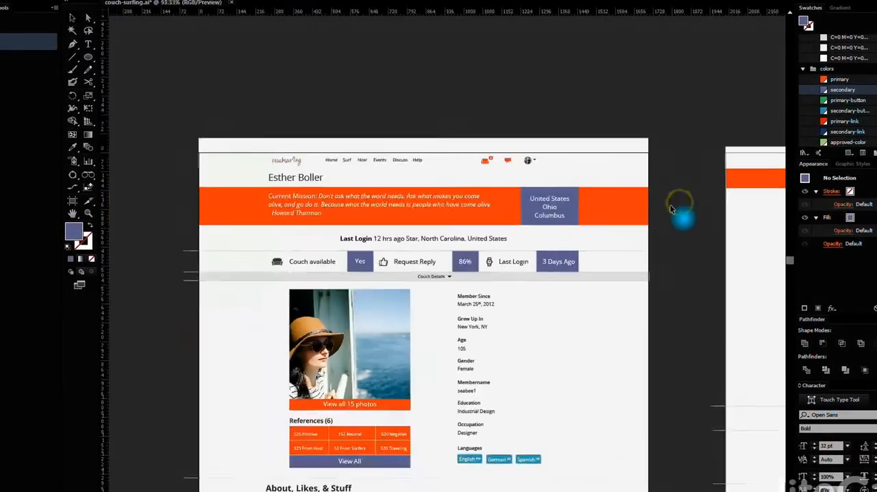
# Check the edited secondary color across the profile, message and Surf artboards
pyautogui.scroll(-1, 672, 207)
pyautogui.moveTo(676, 288); pyautogui.dragTo(522, 217)
pyautogui.scroll(-1, 447, 166)
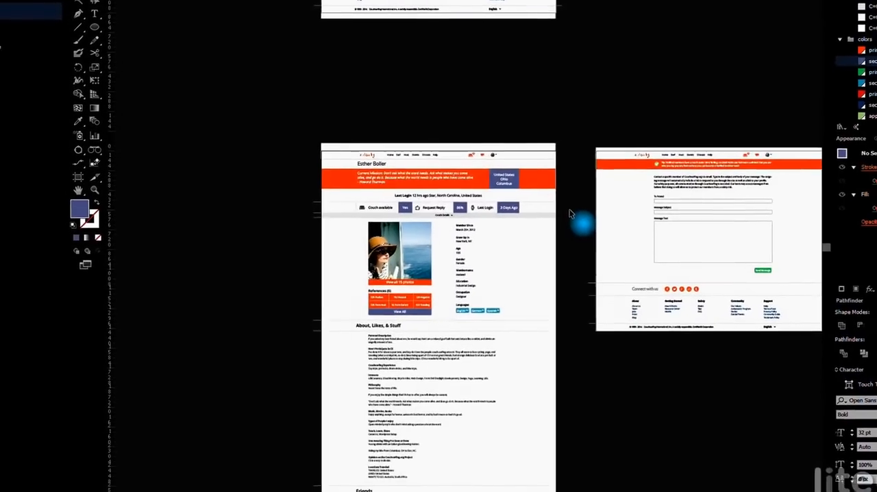
pyautogui.moveTo(506, 89); pyautogui.dragTo(514, 416)
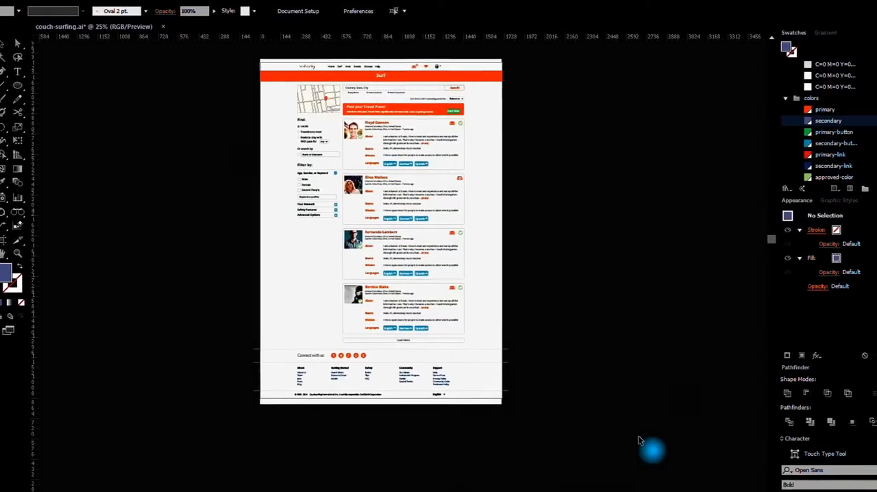
# Add a "Test" text label in 32 pt Open Sans Bold on the empty canvas beside the profile artboard and select it
pyautogui.moveTo(493, 483); pyautogui.dragTo(403, 274)
pyautogui.moveTo(446, 454); pyautogui.dragTo(394, 124)
pyautogui.scroll(2, 452, 274)
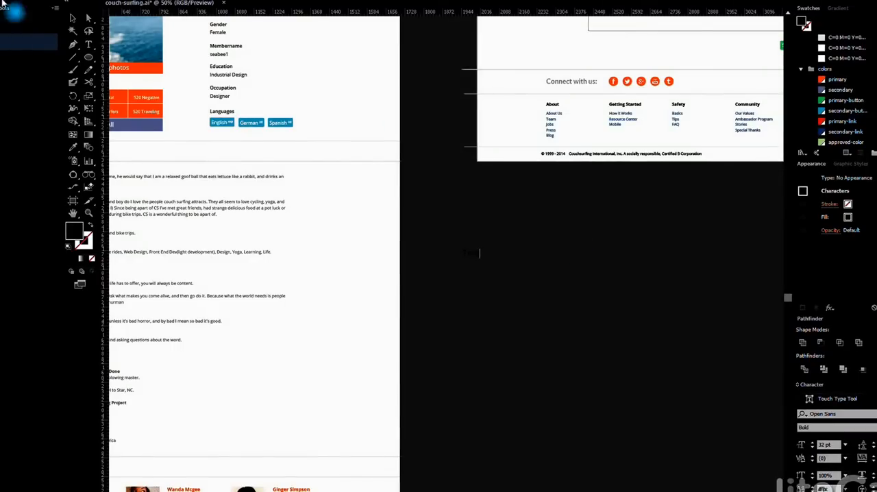
pyautogui.click(72, 19)
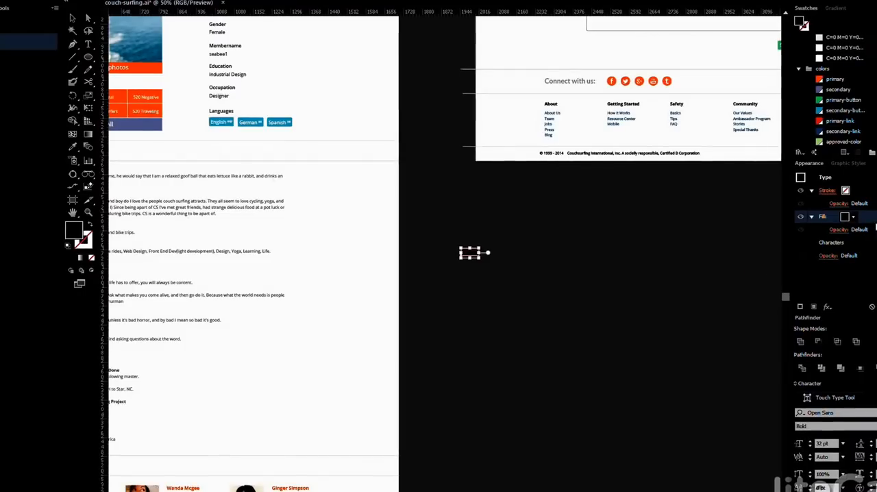
# Apply a Rounded Rectangle effect to the label's fill with relative size, 18 px extra width and height, and 9 px corner radius
pyautogui.click(827, 306)
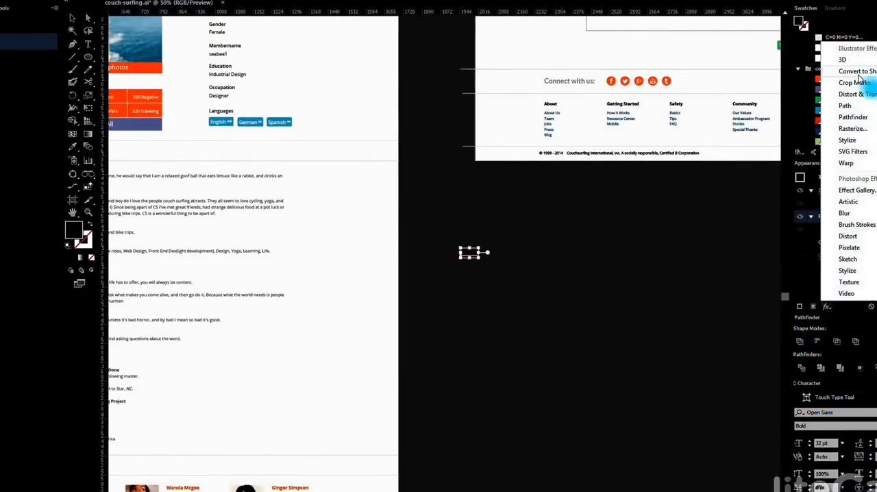
pyautogui.moveTo(860, 99)
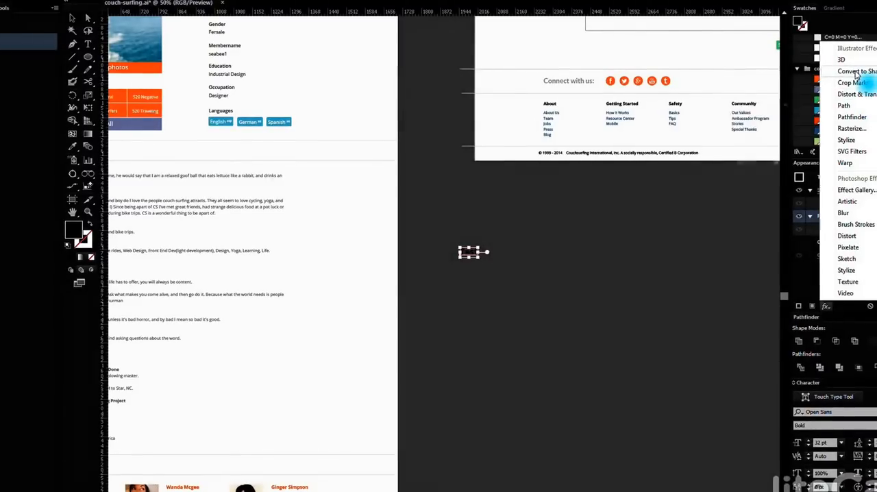
pyautogui.moveTo(834, 77)
pyautogui.click(798, 82)
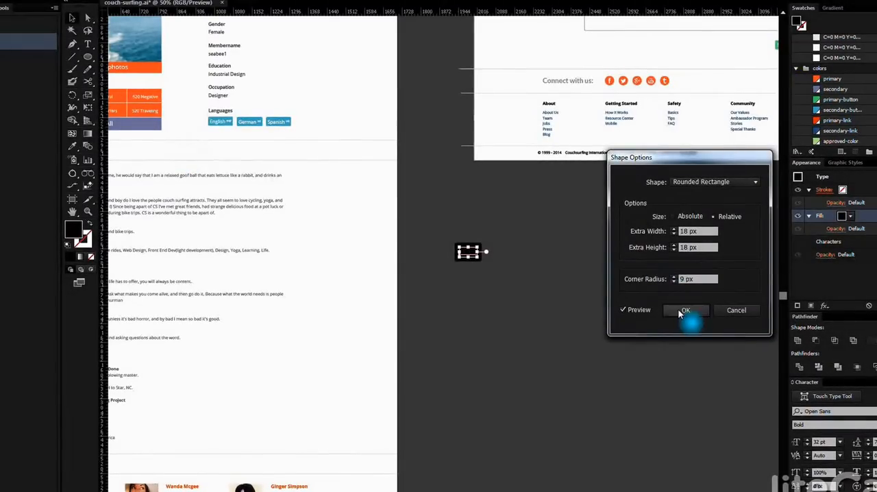
pyautogui.click(682, 310)
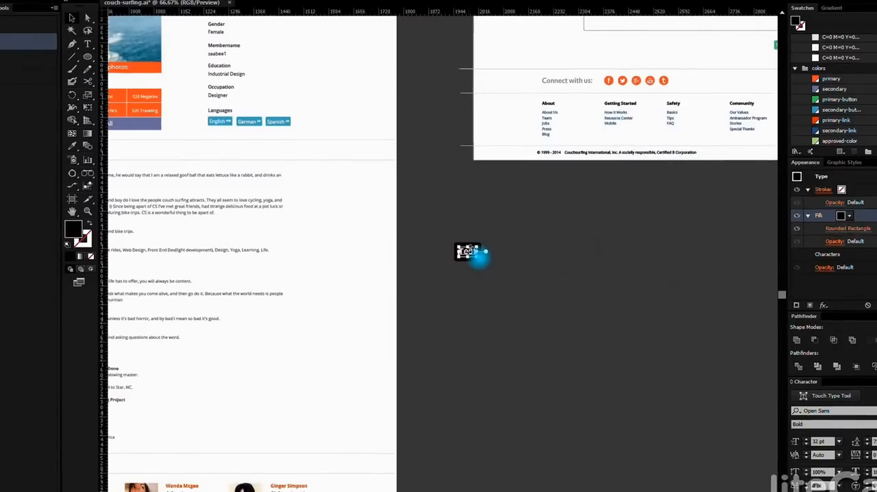
# Move the label's Characters entry above its stroke and fill in the appearance stacking order
pyautogui.hotkey('ctrl', '1')
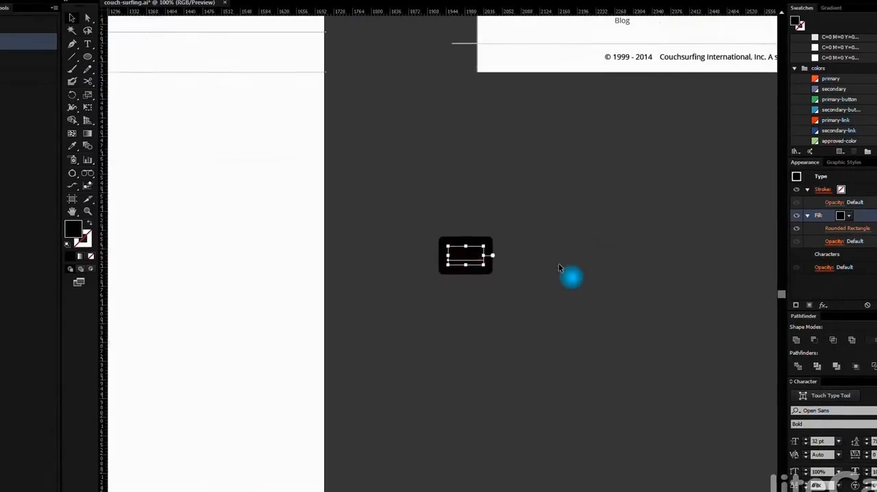
pyautogui.click(844, 253)
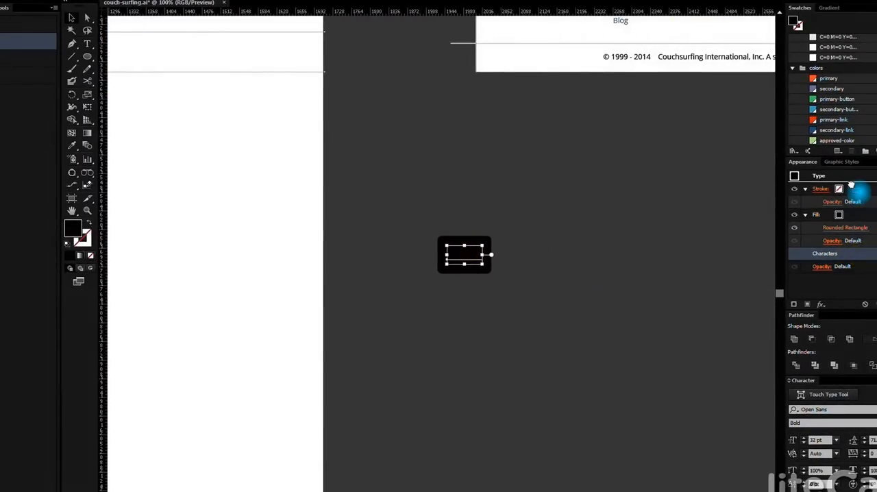
pyautogui.moveTo(850, 185); pyautogui.dragTo(853, 189)
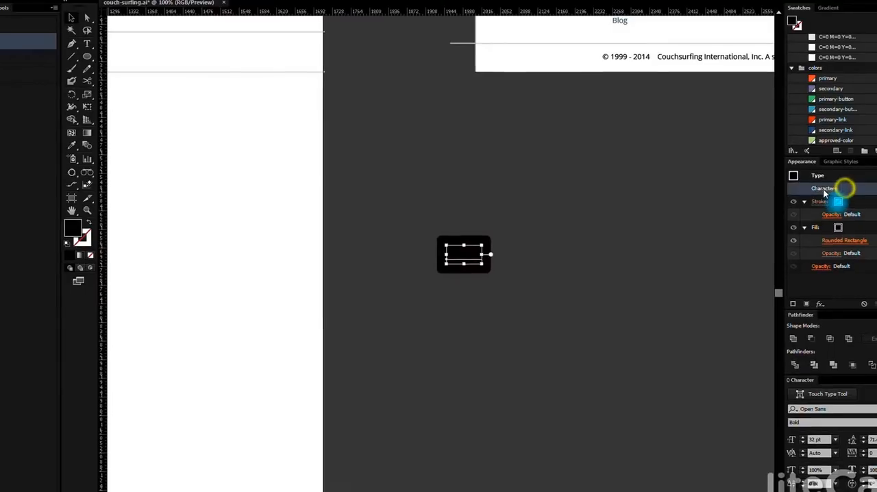
# Fill the characters of the "Test" label with white and deselect it
pyautogui.doubleClick(824, 188)
pyautogui.click(849, 215)
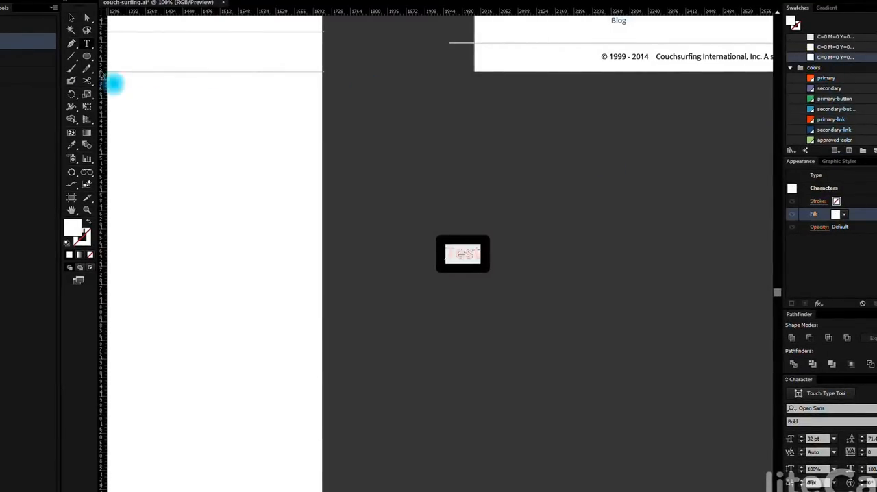
pyautogui.click(72, 17)
pyautogui.click(647, 231)
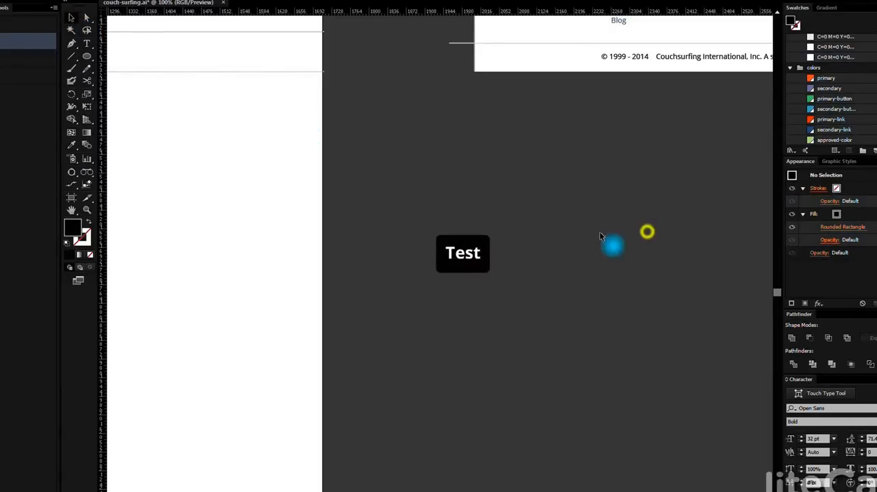
pyautogui.click(545, 244)
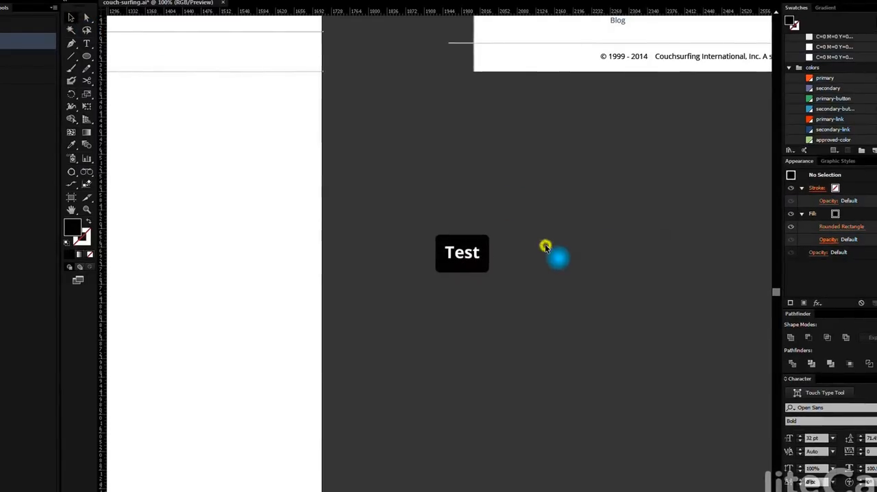
# Replace the label's text with "Type to your hearts content" and finish text editing
pyautogui.click(468, 255)
pyautogui.doubleClick(472, 253)
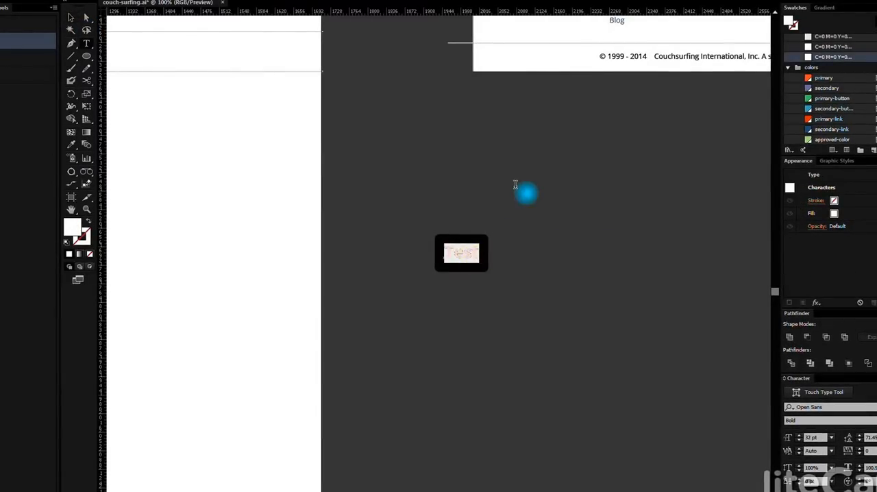
pyautogui.write('Type')
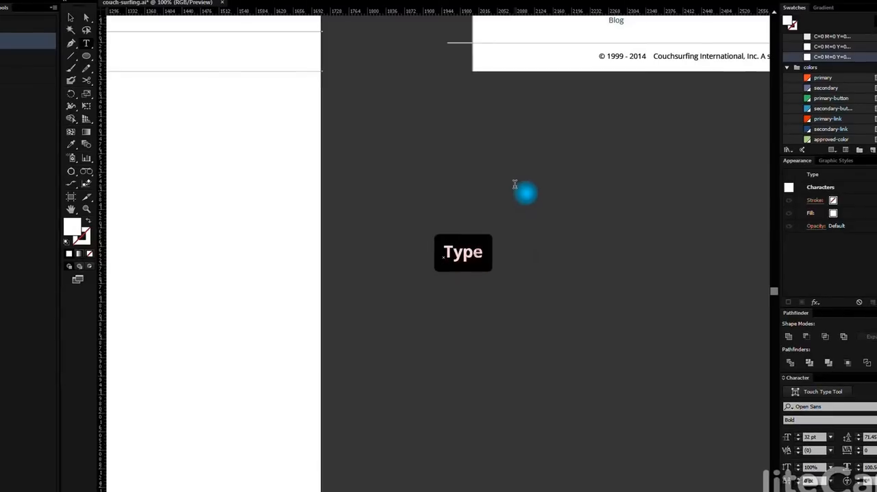
pyautogui.write(' to y')
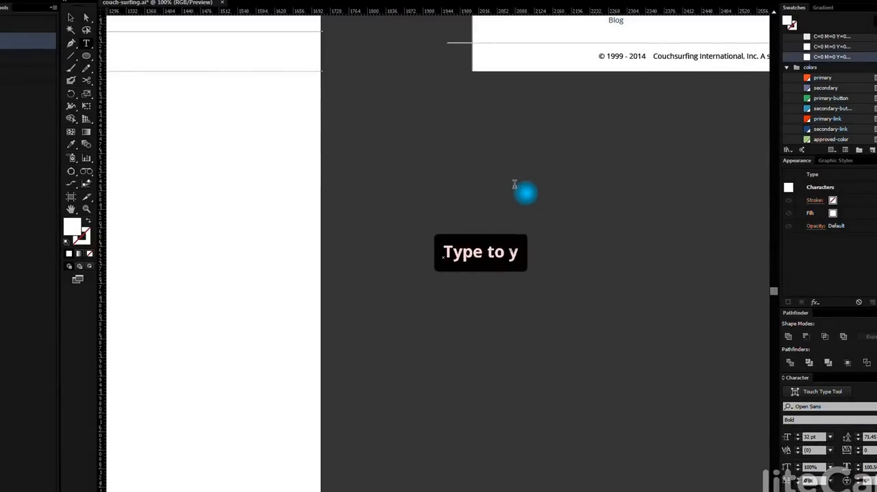
pyautogui.write('our hear')
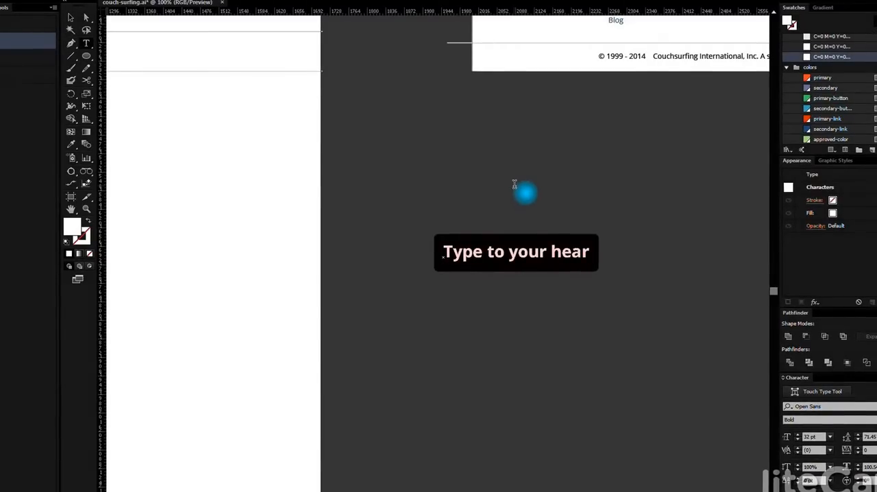
pyautogui.write('ts content')
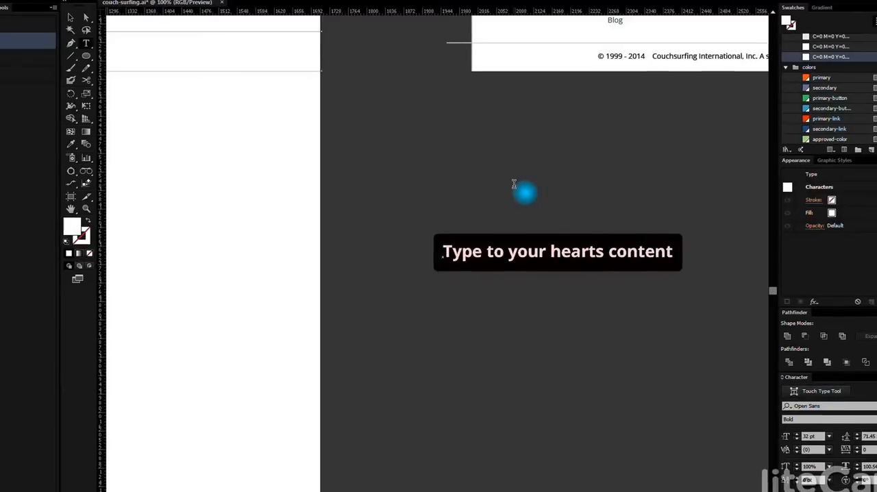
pyautogui.click(499, 141)
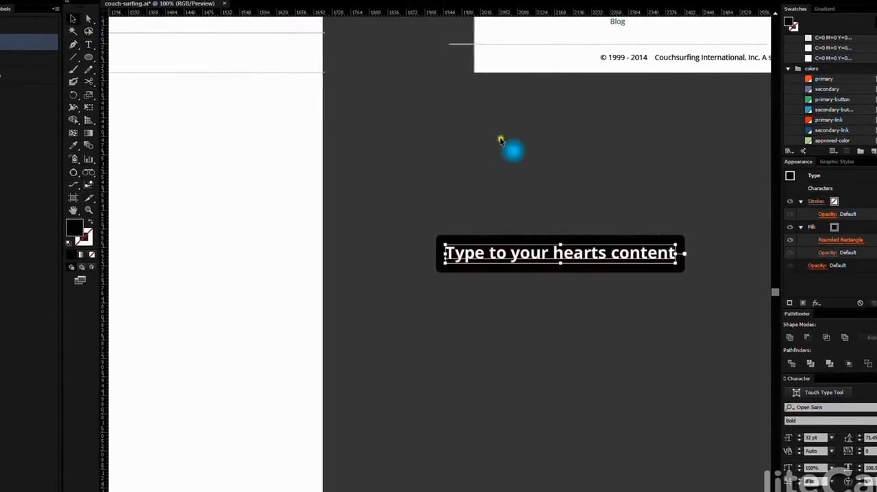
# Move the styled text label over against the profile artboard's right edge and deselect it
pyautogui.click(571, 248)
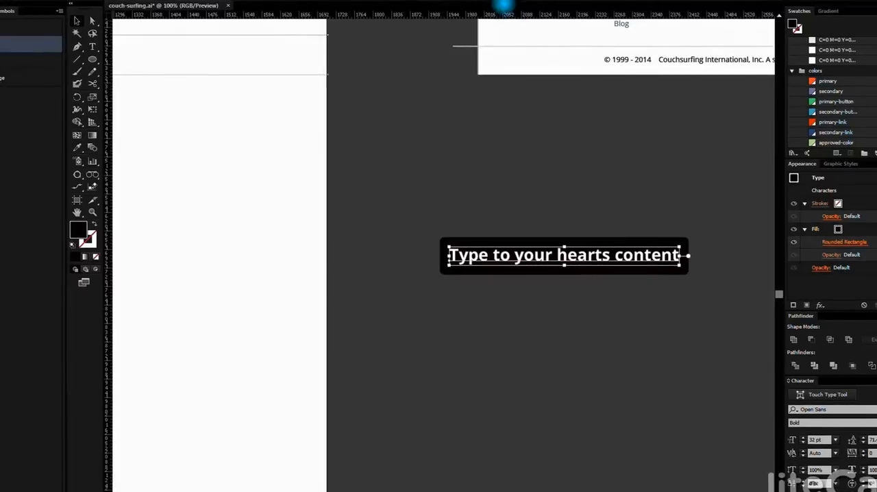
pyautogui.moveTo(571, 248); pyautogui.dragTo(457, 248)
pyautogui.click(603, 219)
pyautogui.keyDown('alt'); pyautogui.scroll(-2, 470, 263); pyautogui.keyUp('alt')
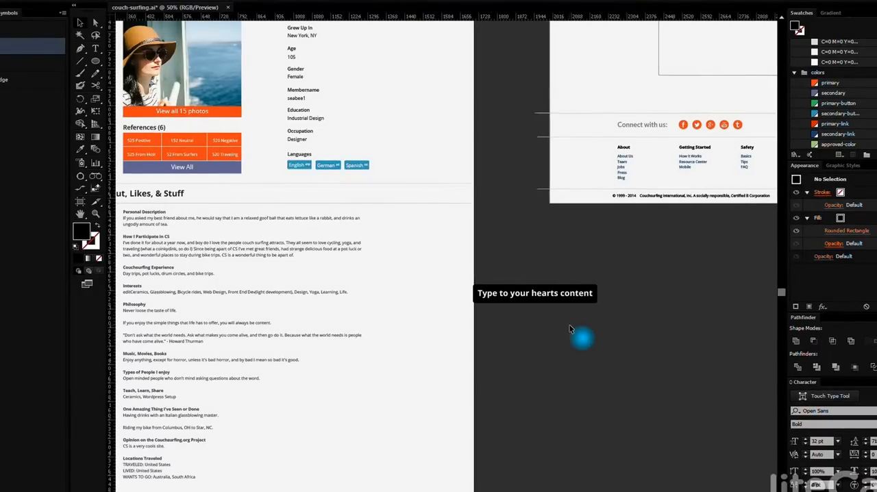
pyautogui.click(494, 296)
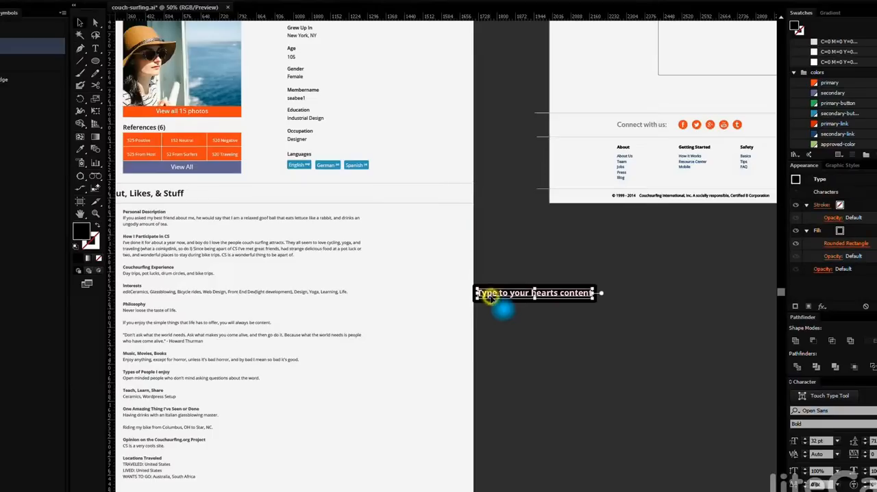
pyautogui.click(528, 354)
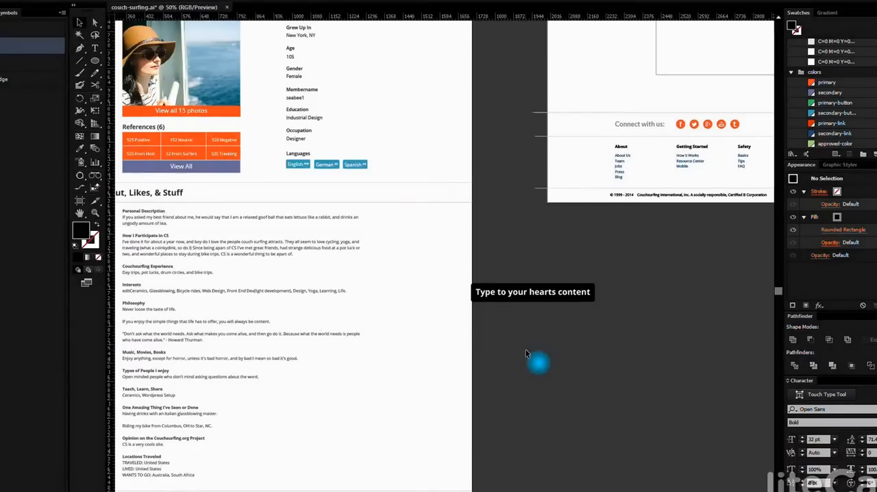
# Select the Spanish language tag to examine its appearance, then deselect it
pyautogui.scroll(2, 564, 302)
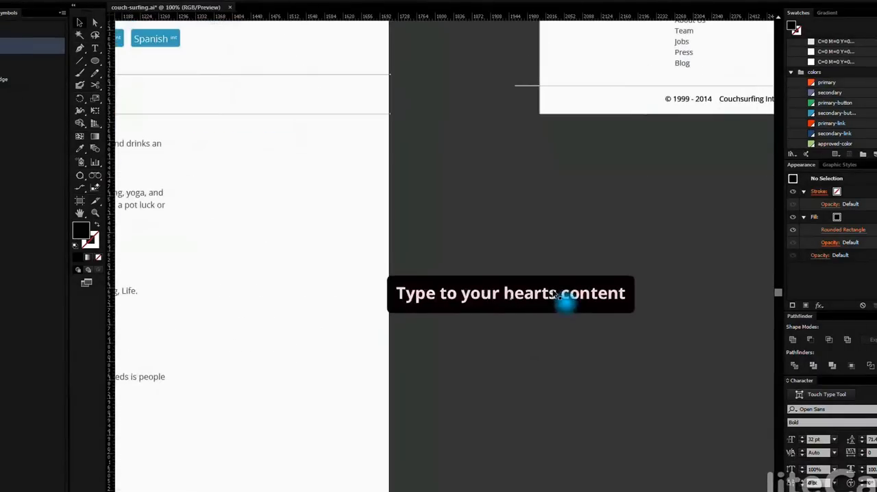
pyautogui.click(162, 42)
pyautogui.click(443, 188)
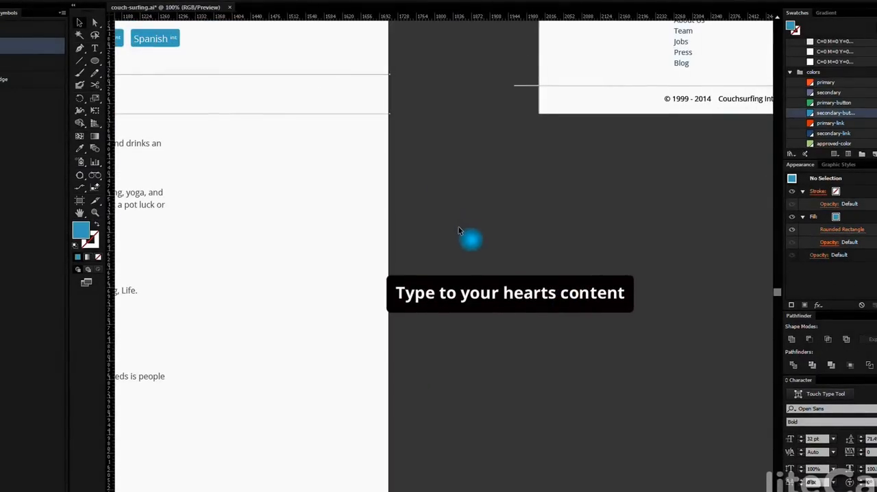
# Delete the sample "Type to your hearts content" label from the canvas
pyautogui.scroll(-2, 498, 307)
pyautogui.click(510, 302)
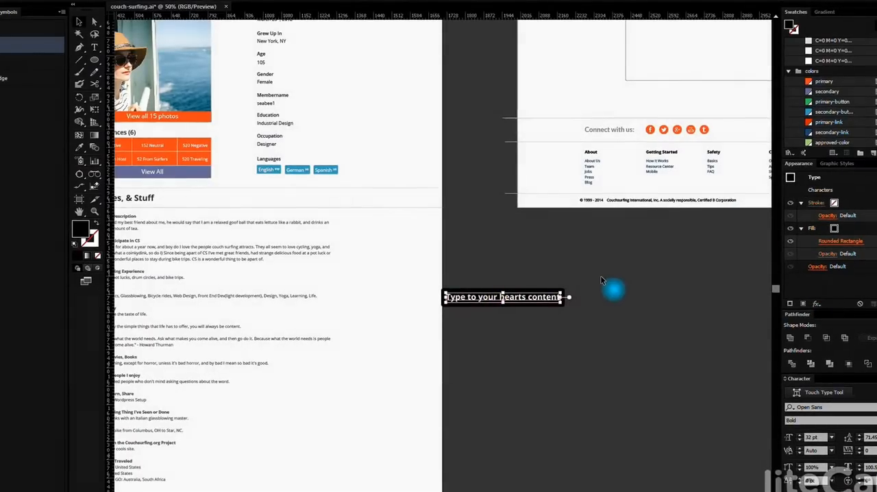
pyautogui.press('Delete')
# Inspect the Transform effect on the second stroke of the divider above "Connect with us", leaving its settings unchanged
pyautogui.scroll(2, 567, 124)
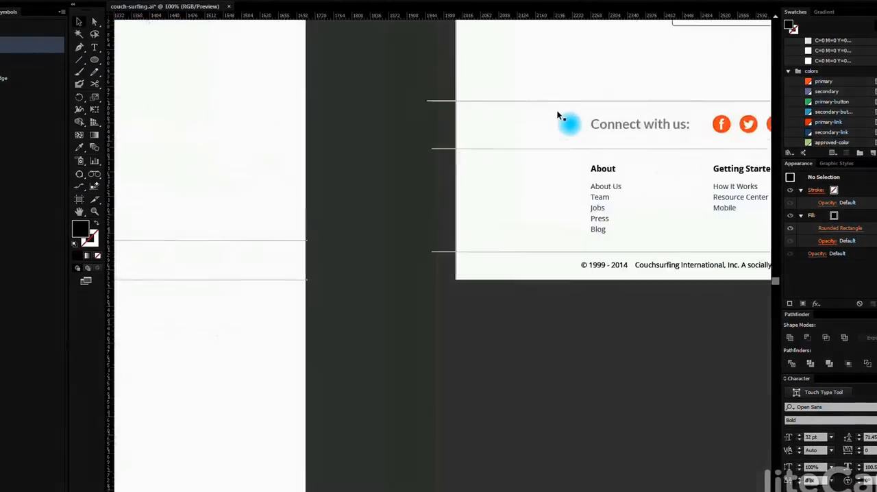
pyautogui.click(548, 100)
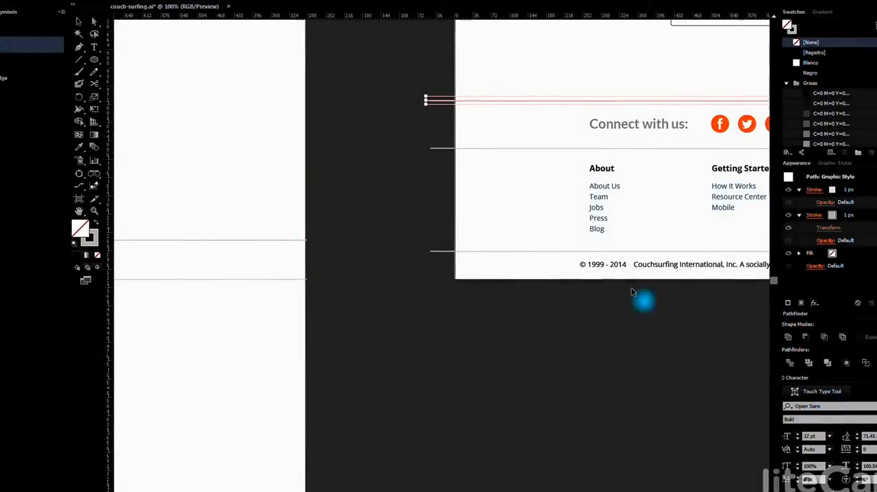
pyautogui.click(821, 230)
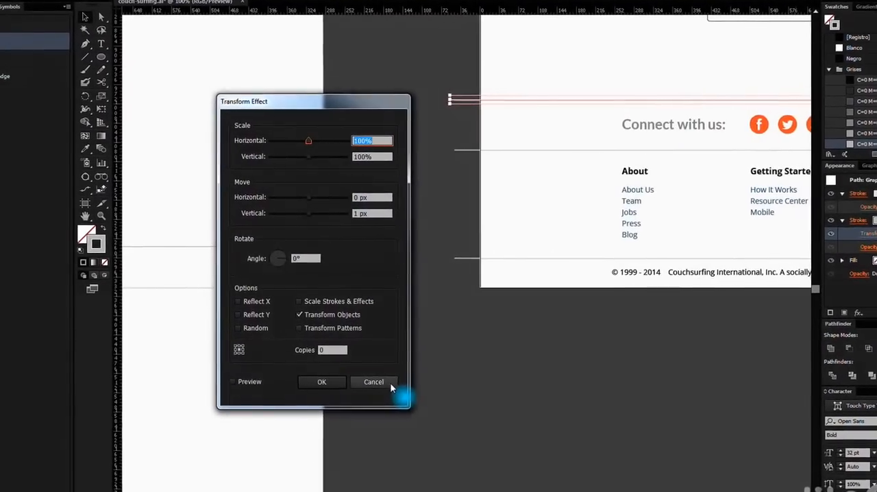
pyautogui.click(378, 380)
pyautogui.click(536, 379)
pyautogui.scroll(-4, 540, 381)
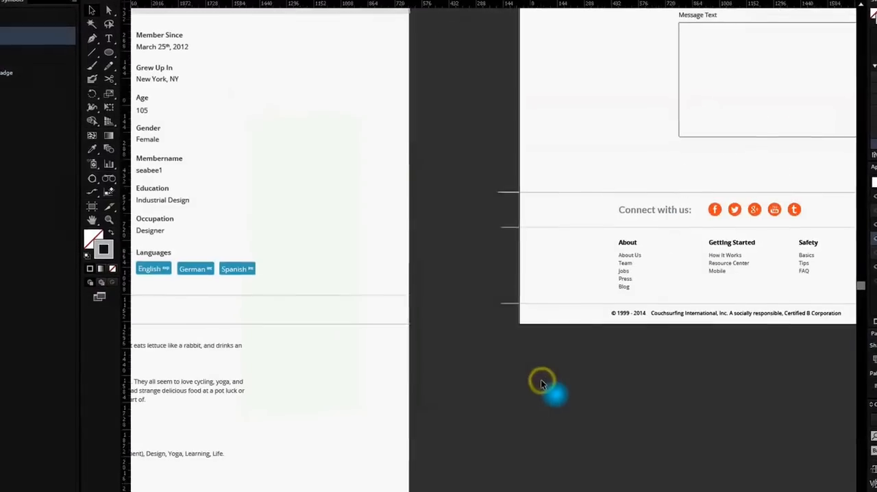
# Duplicate the profile artboard together with its artwork to the left of the original, then leave artboard editing
pyautogui.moveTo(489, 403); pyautogui.dragTo(571, 268)
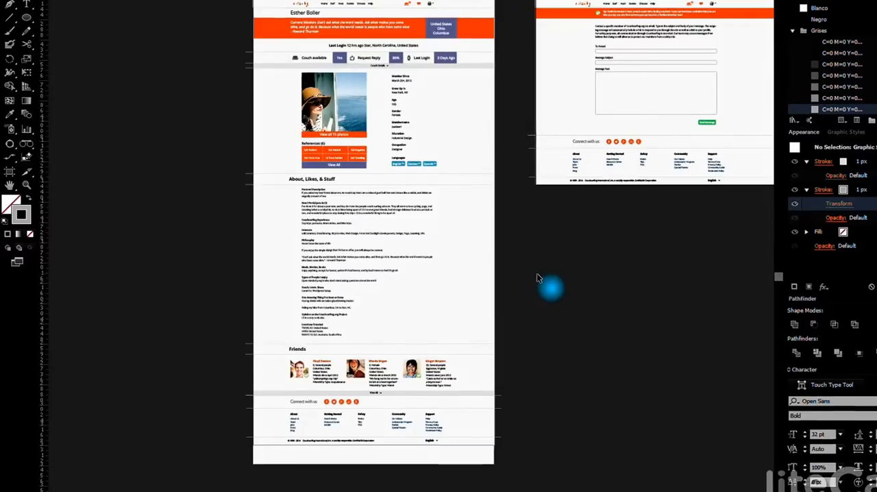
pyautogui.moveTo(560, 294); pyautogui.dragTo(582, 266)
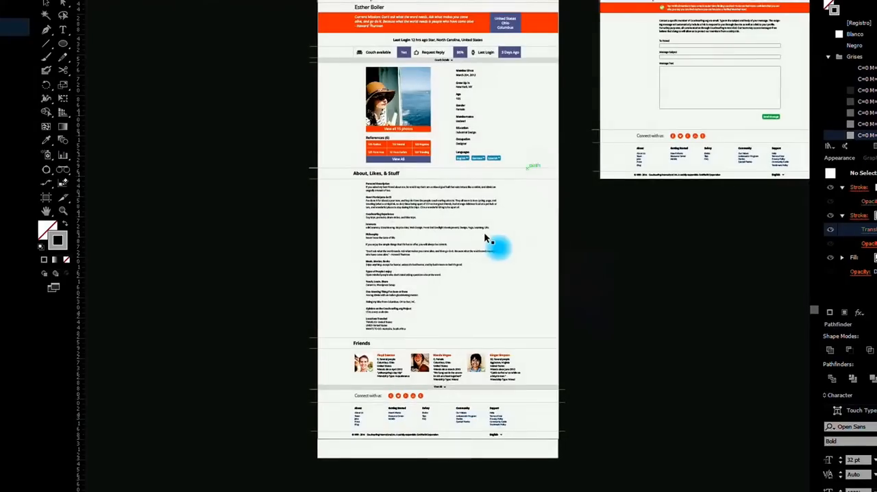
pyautogui.click(46, 200)
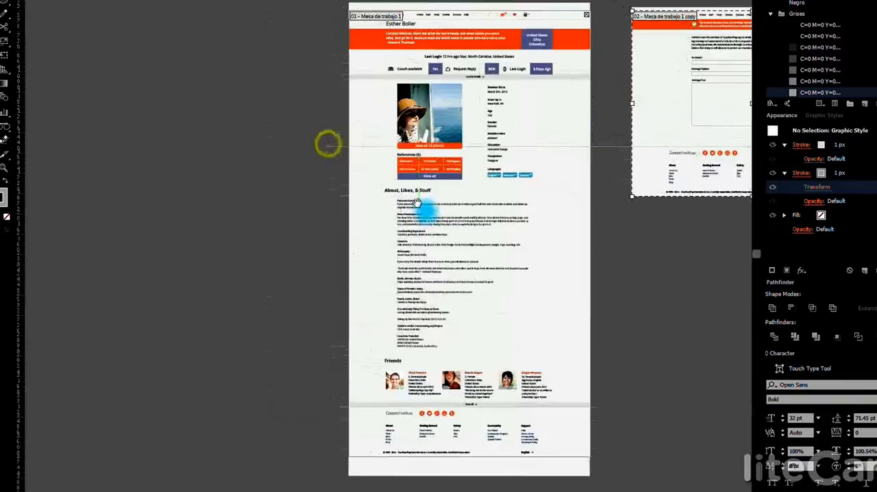
pyautogui.scroll(-2, 425, 192)
pyautogui.click(499, 144)
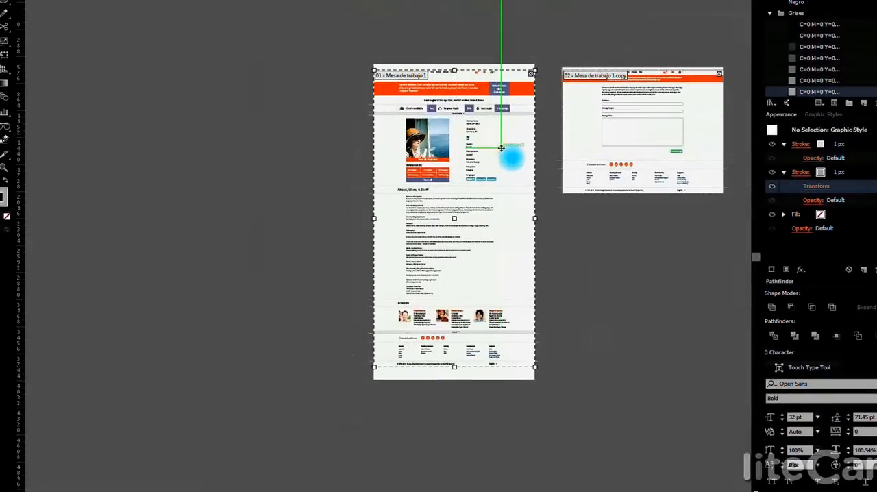
pyautogui.moveTo(410, 154); pyautogui.dragTo(294, 150)
pyautogui.press('v')
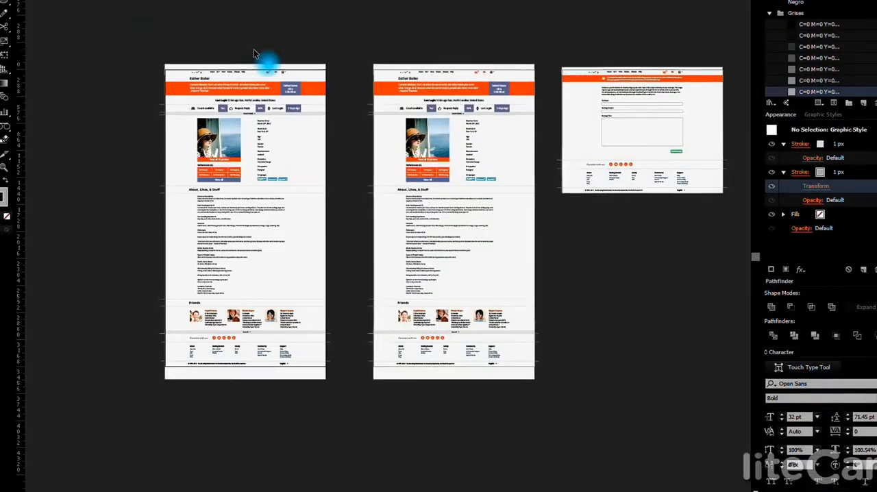
# Lock the background rectangle of the newly duplicated profile page so it cannot be selected
pyautogui.click(255, 50)
pyautogui.scroll(1, 313, 157)
pyautogui.click(334, 169)
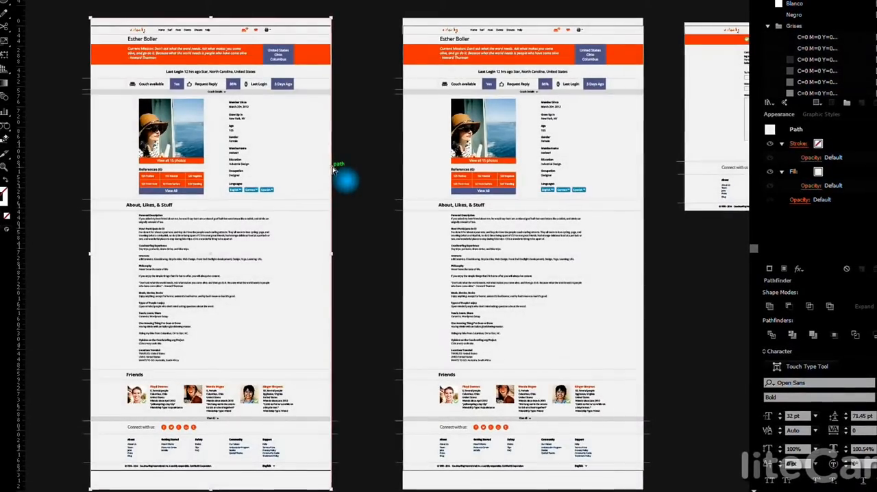
pyautogui.press('Delete')
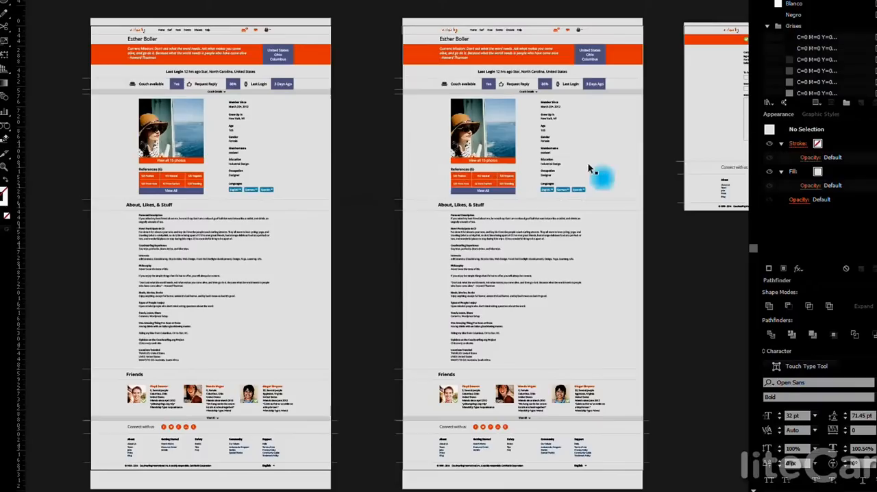
pyautogui.moveTo(588, 163); pyautogui.dragTo(664, 174)
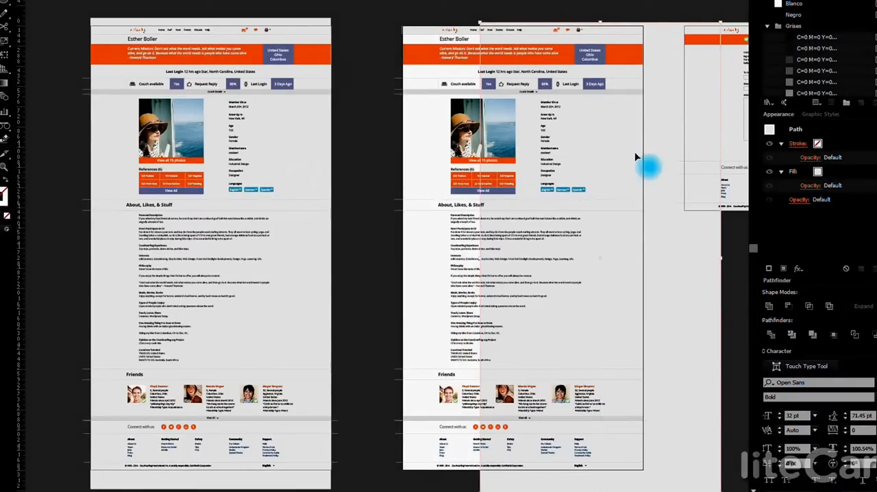
pyautogui.scroll(-2, 822, 48)
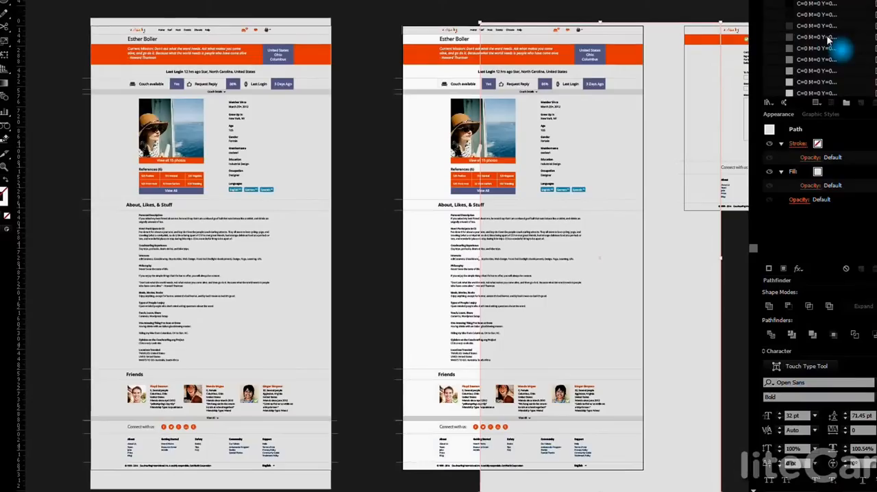
pyautogui.click(375, 149)
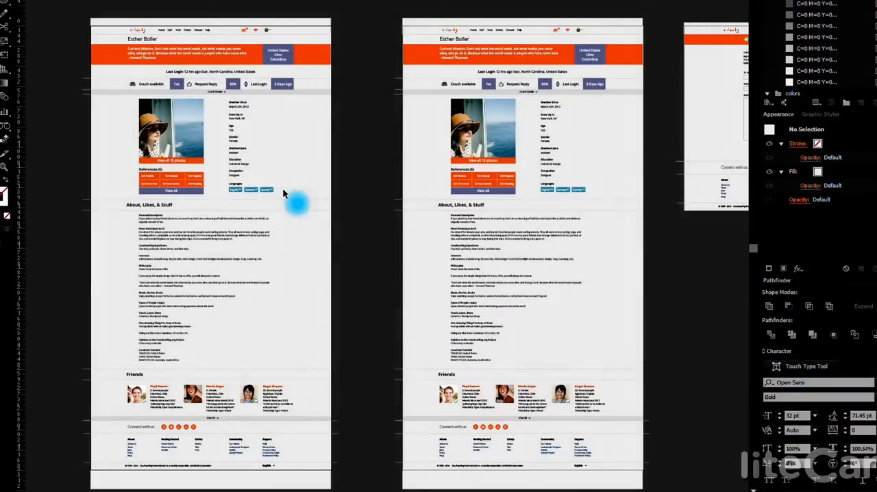
# Cut the stacked member details from the duplicated profile page and copy the compact member details from the separate profile artboard
pyautogui.moveTo(283, 189); pyautogui.dragTo(225, 133)
pyautogui.scroll(-2, 413, 200)
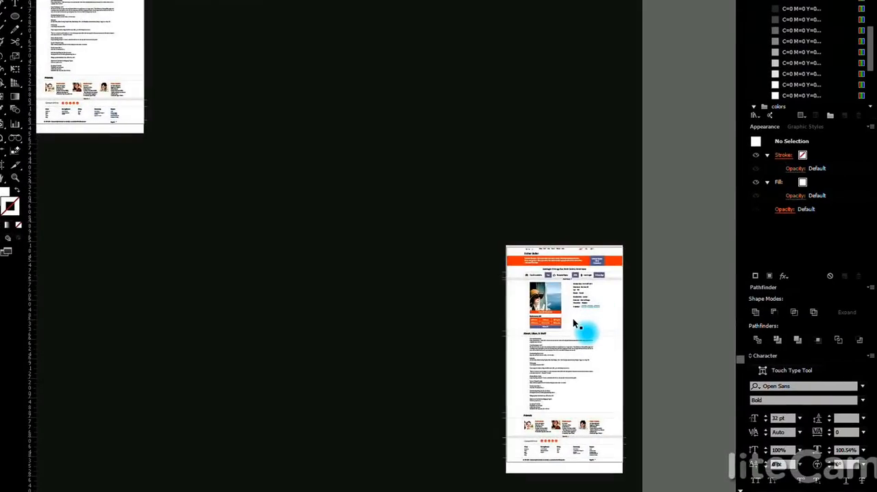
pyautogui.click(572, 317)
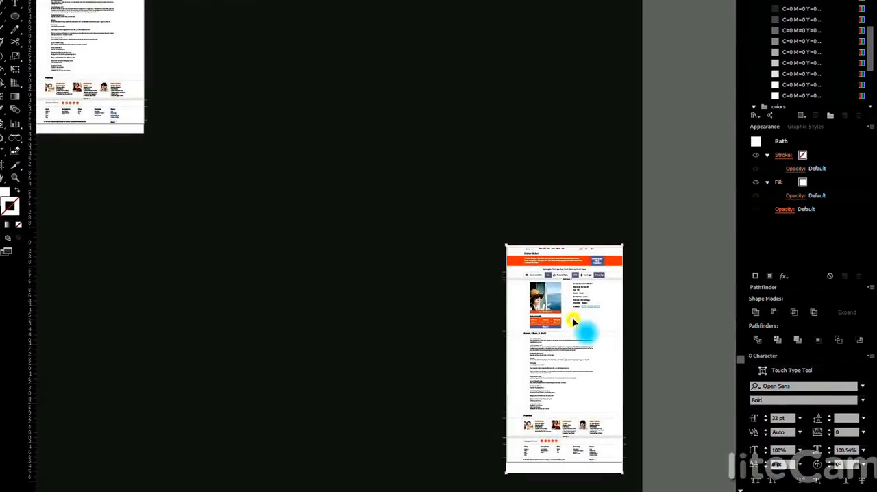
pyautogui.hotkey('ctrl', '2')
pyautogui.moveTo(575, 316); pyautogui.dragTo(598, 281)
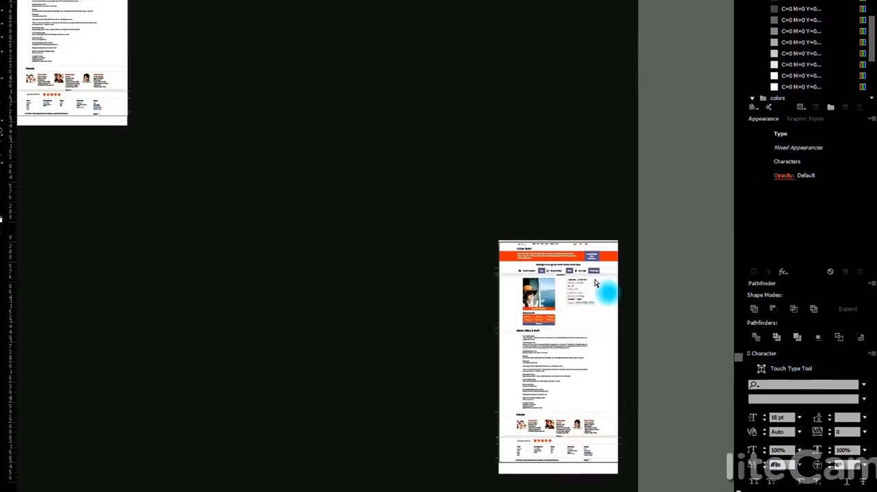
pyautogui.moveTo(192, 142); pyautogui.dragTo(533, 317)
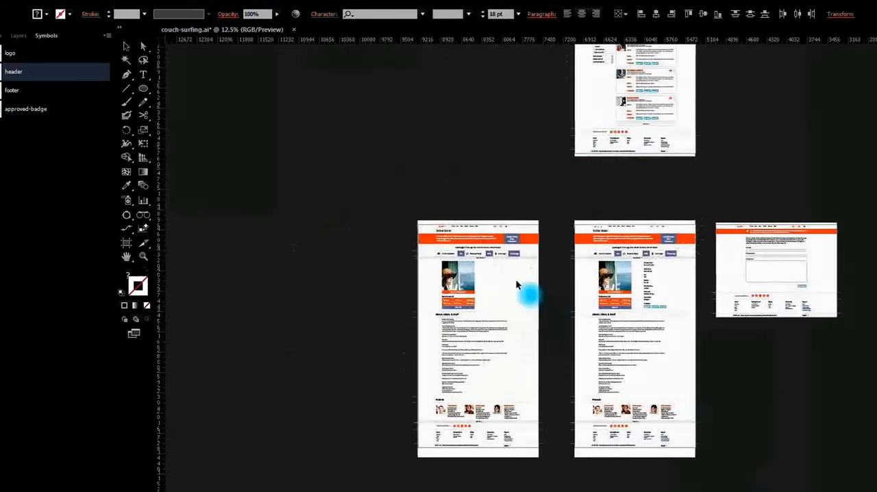
# Paste the compact member details beside the photo on the duplicated profile page and deselect them
pyautogui.click(379, 217)
pyautogui.hotkey('ctrl', 'v')
pyautogui.scroll(4, 514, 282)
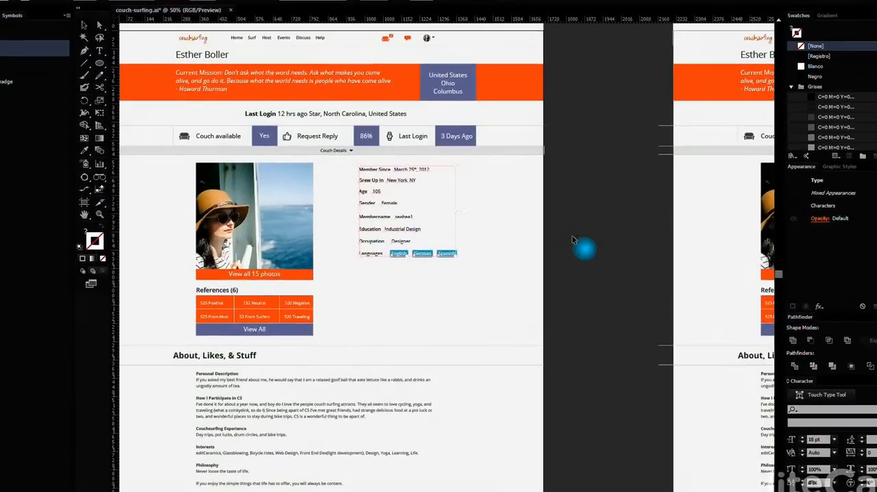
pyautogui.click(572, 238)
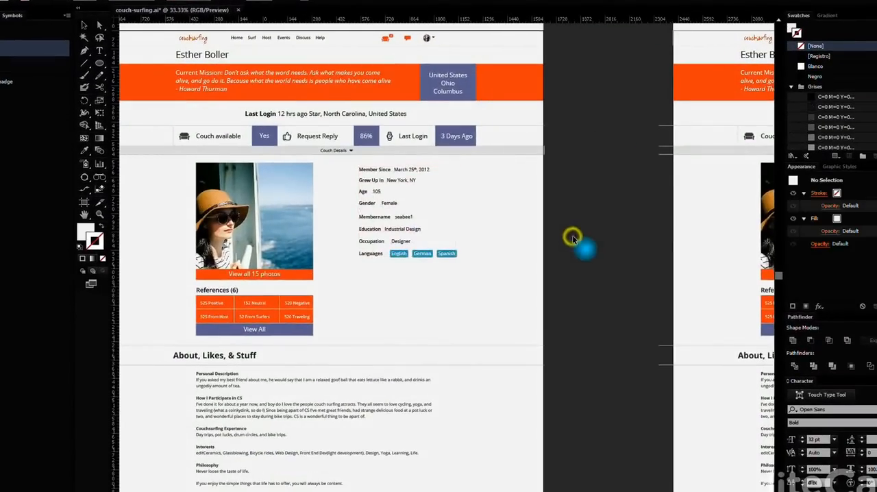
pyautogui.scroll(-1, 577, 240)
pyautogui.moveTo(584, 244); pyautogui.dragTo(452, 215)
pyautogui.scroll(-1, 452, 215)
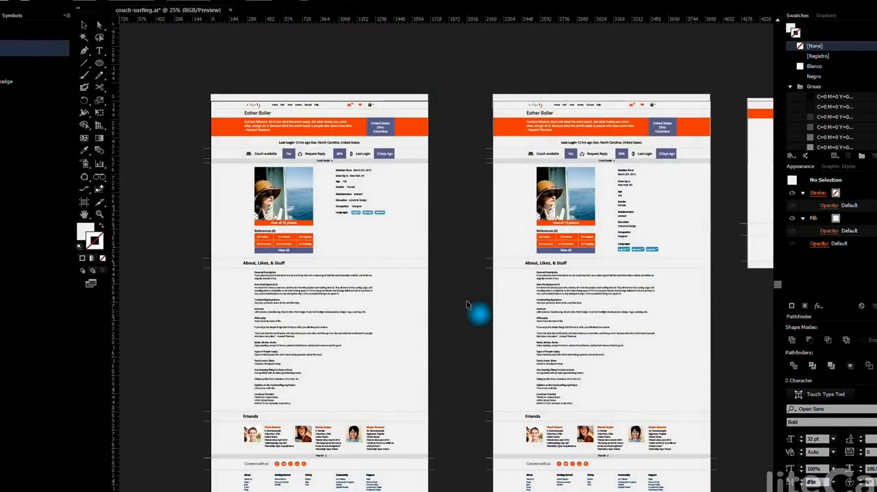
pyautogui.scroll(-1, 466, 305)
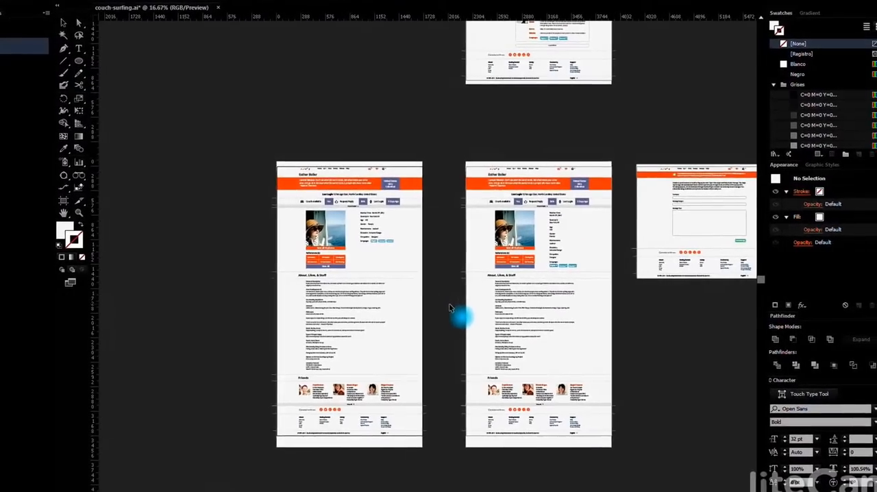
pyautogui.scroll(2, 480, 284)
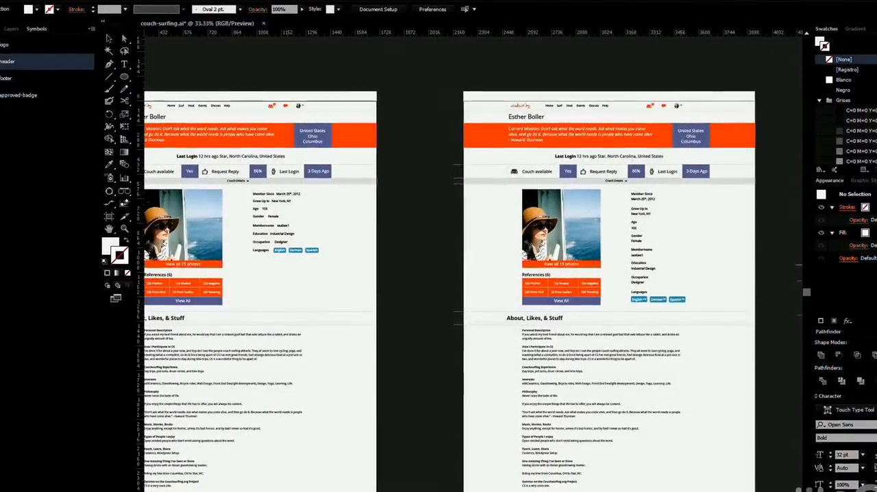
# Switch to Adobe Bridge and open the assets folder of the process project
pyautogui.moveTo(876, 168); pyautogui.dragTo(391, 10)
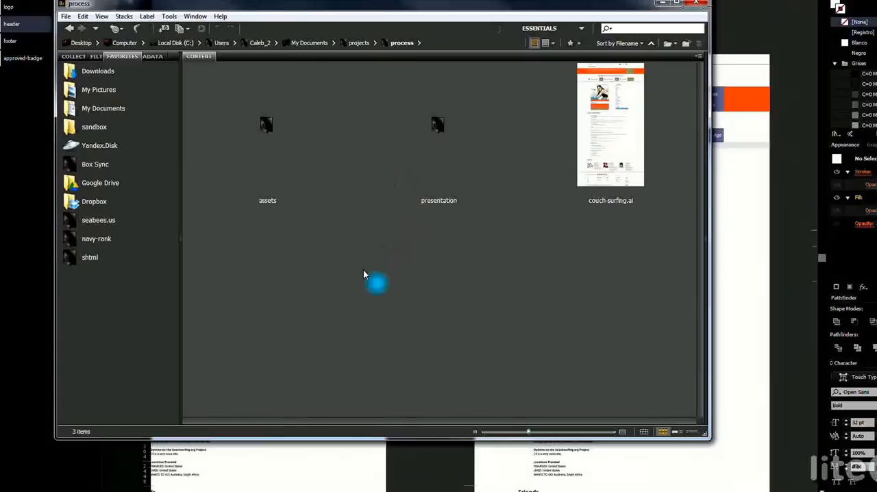
pyautogui.click(620, 170)
pyautogui.click(616, 245)
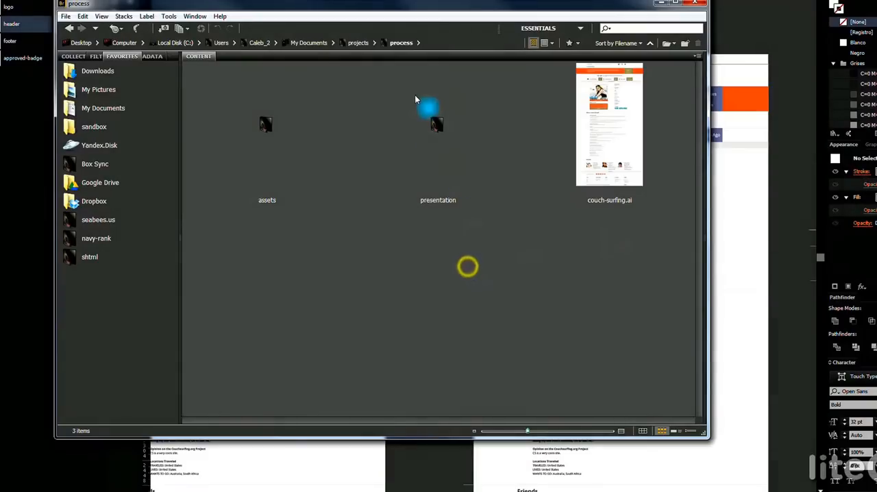
pyautogui.click(267, 144)
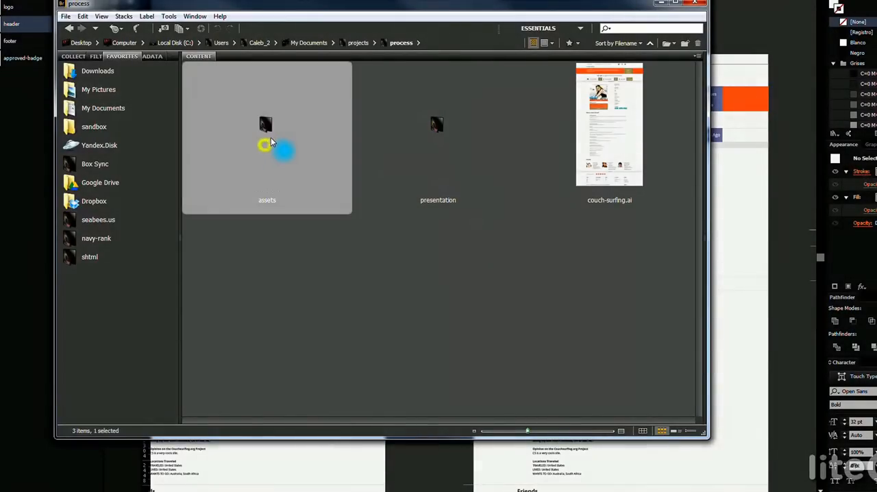
pyautogui.doubleClick(265, 133)
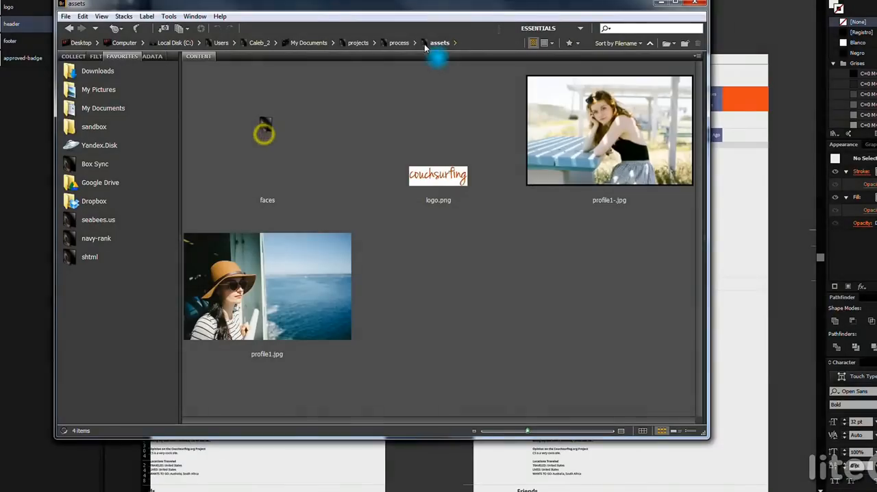
pyautogui.click(496, 257)
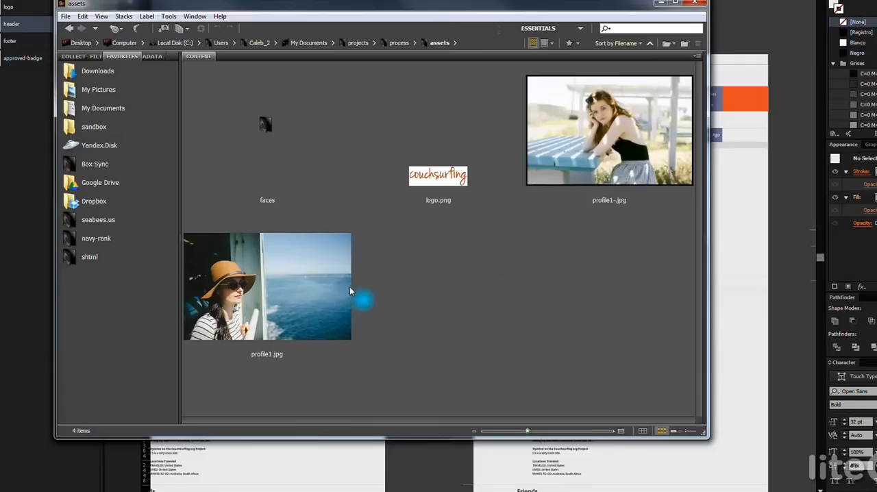
# Rename profile1.jpg, the photo of the woman in the hat, as profile-1.jpg
pyautogui.click(316, 296)
pyautogui.press('F2')
pyautogui.press('Right')
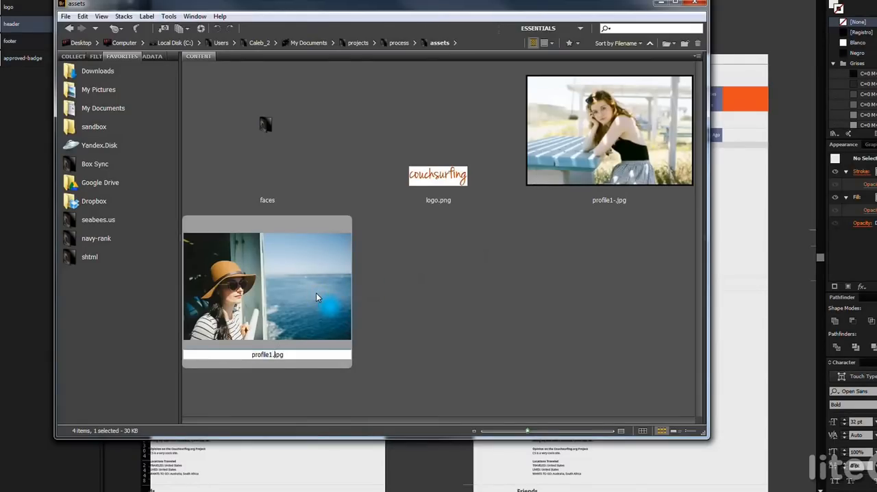
pyautogui.write('-')
pyautogui.click(510, 319)
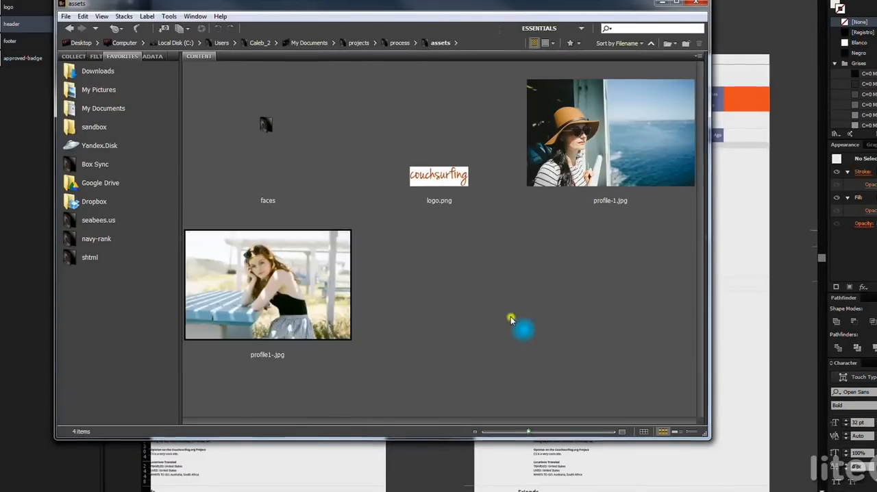
# Rename profile1-.jpg, the photo of the woman at the blue table, as profile1.jpg
pyautogui.click(334, 293)
pyautogui.press('F2')
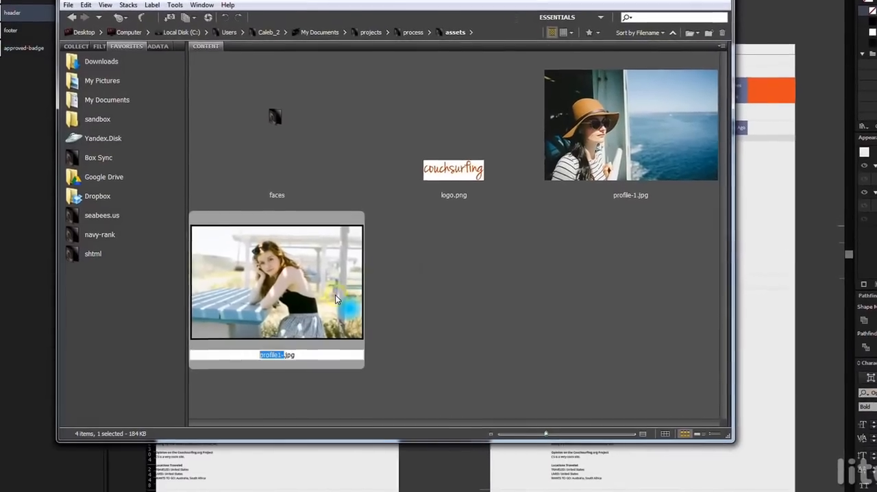
pyautogui.press('Right')
pyautogui.press('BackSpace')
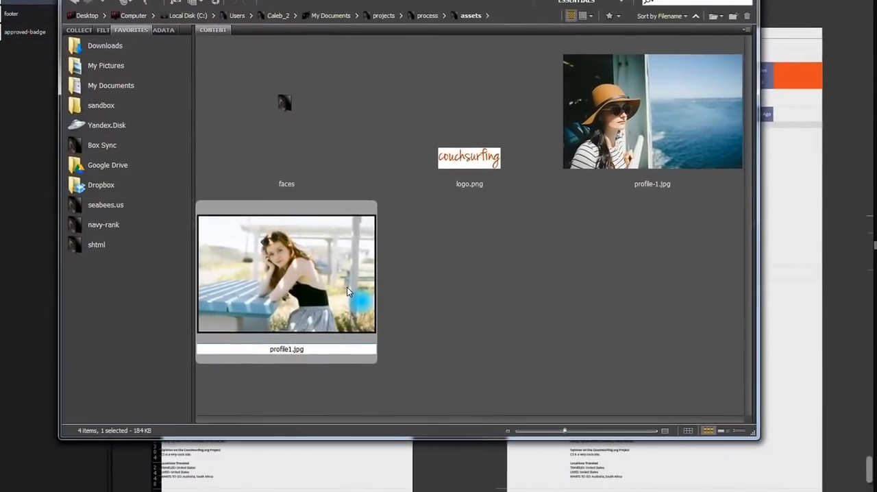
pyautogui.click(593, 313)
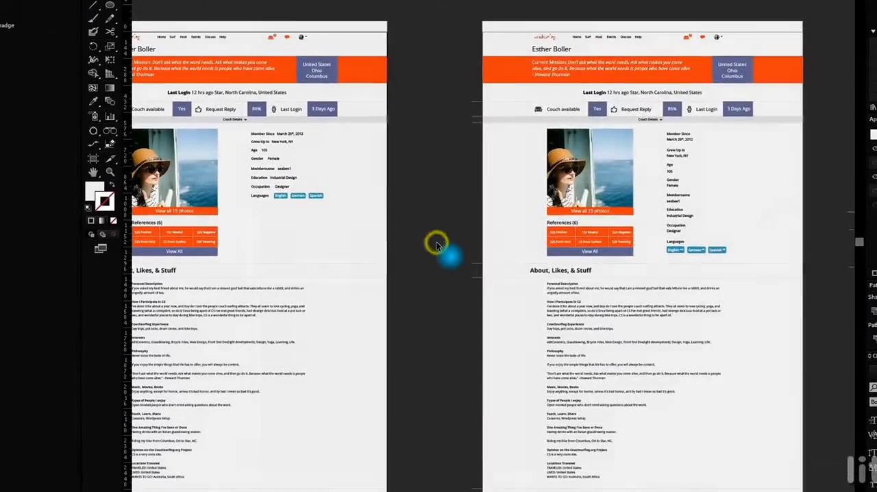
# Return to Illustrator and accept updating the linked images so both profile pages use the swapped photo
pyautogui.click(538, 232)
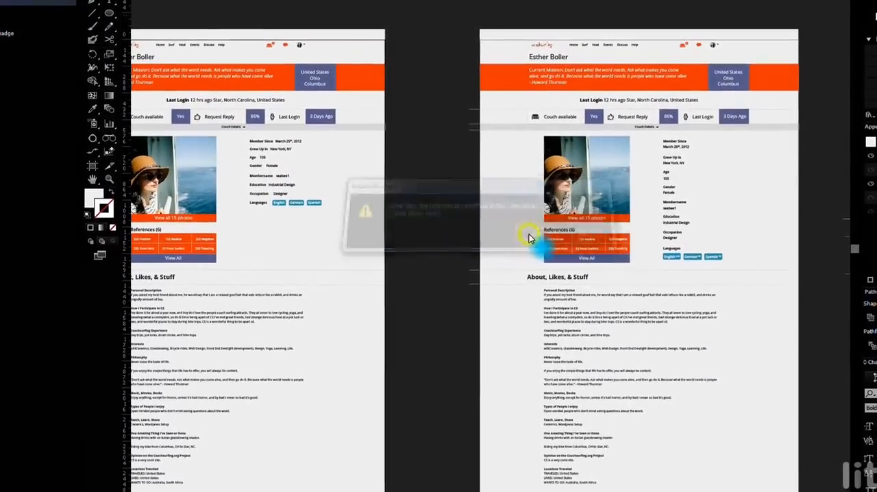
pyautogui.scroll(-2, 466, 203)
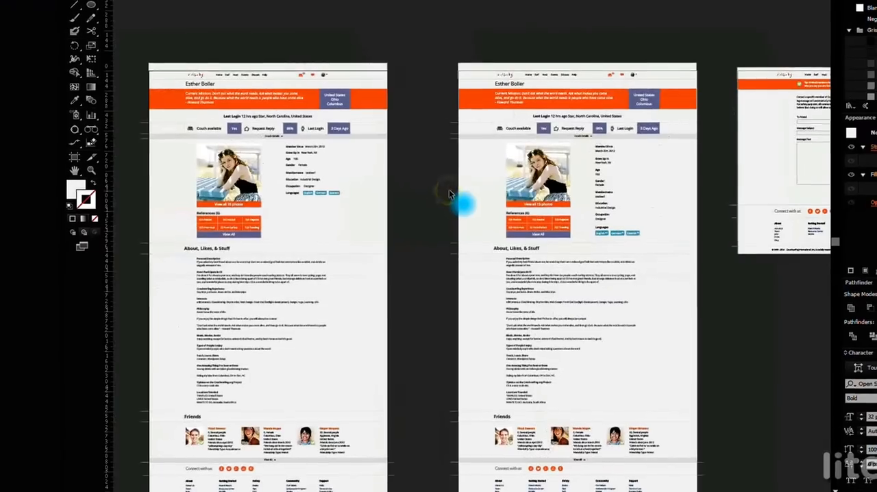
# Copy the Spanish language tag from the original profile page onto the empty canvas below the message form artboard
pyautogui.moveTo(612, 309); pyautogui.dragTo(461, 340)
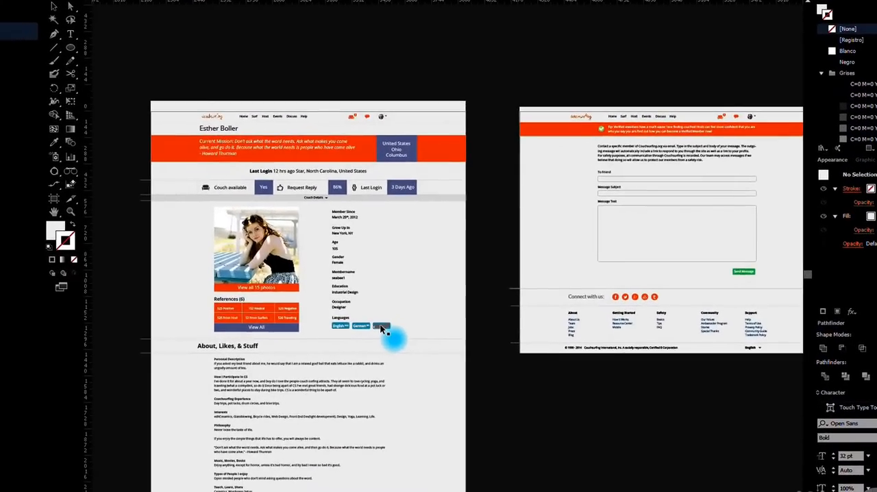
pyautogui.moveTo(463, 363); pyautogui.dragTo(387, 277)
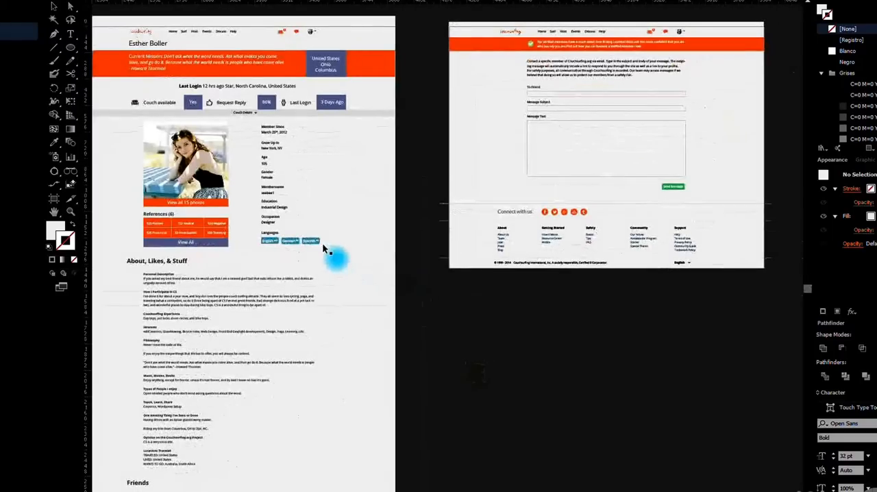
pyautogui.moveTo(314, 244); pyautogui.dragTo(414, 166)
pyautogui.click(544, 375)
pyautogui.scroll(2, 529, 360)
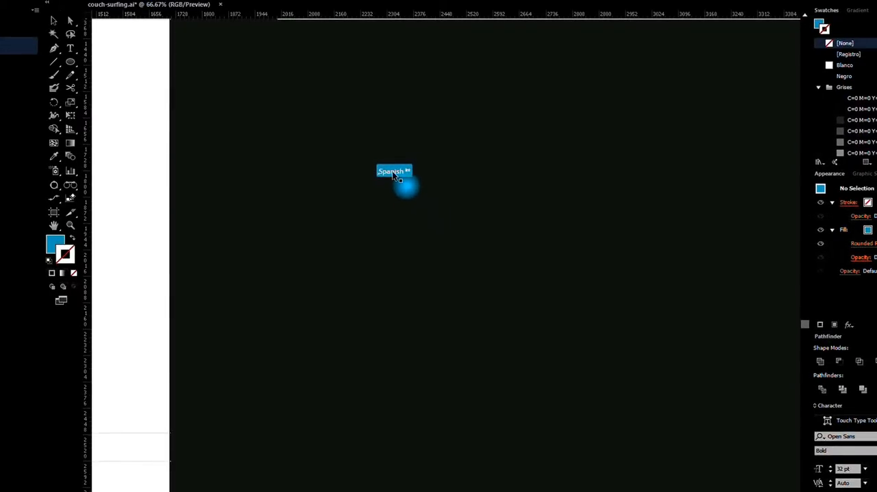
# Duplicate the Spanish tag straight down and repeat the transformation to build an evenly spaced column of eight tags
pyautogui.moveTo(394, 172); pyautogui.dragTo(420, 206)
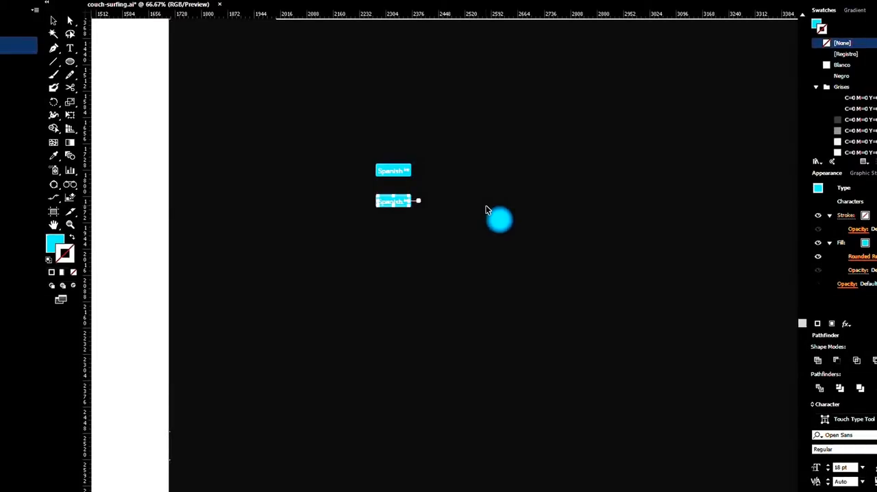
pyautogui.hotkey('ctrl', 'd')
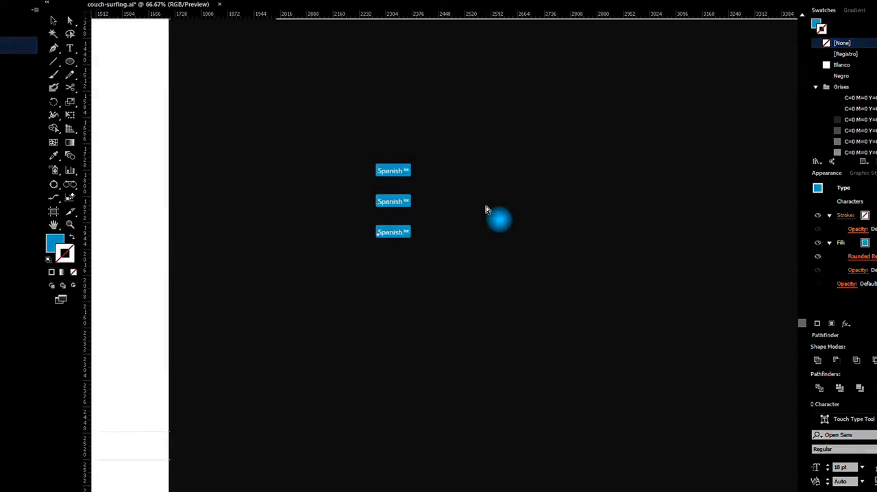
pyautogui.click(486, 206)
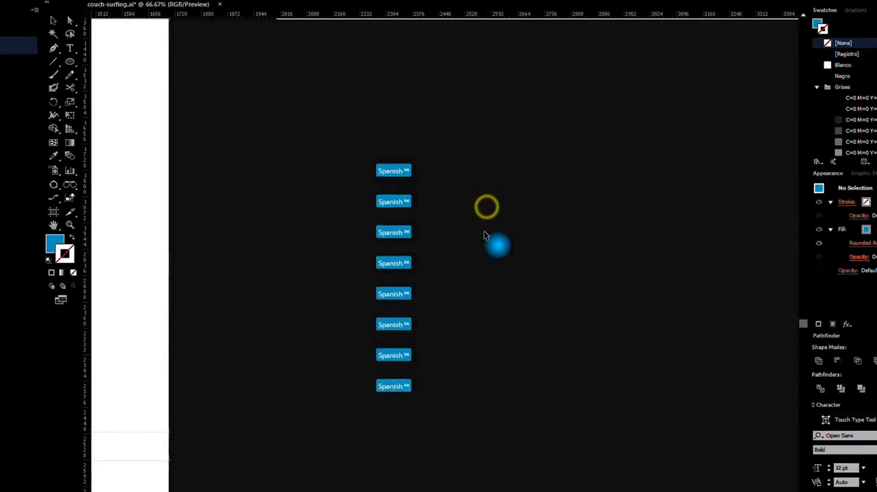
pyautogui.click(484, 250)
# Copy the "To Friend" label and its input field from the message form onto the empty canvas beside the artboard
pyautogui.scroll(-1, 484, 251)
pyautogui.scroll(-1, 452, 249)
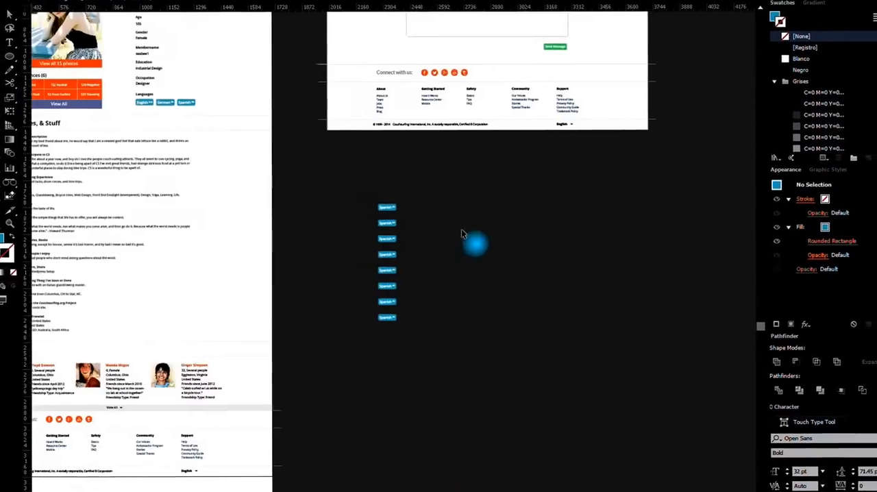
pyautogui.moveTo(558, 207); pyautogui.dragTo(328, 411)
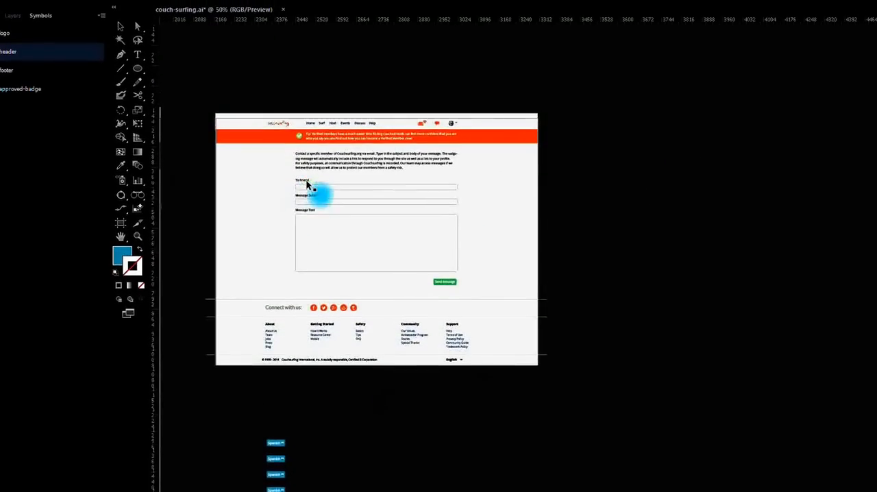
pyautogui.scroll(1, 307, 179)
pyautogui.click(302, 173)
pyautogui.moveTo(325, 184); pyautogui.dragTo(777, 206)
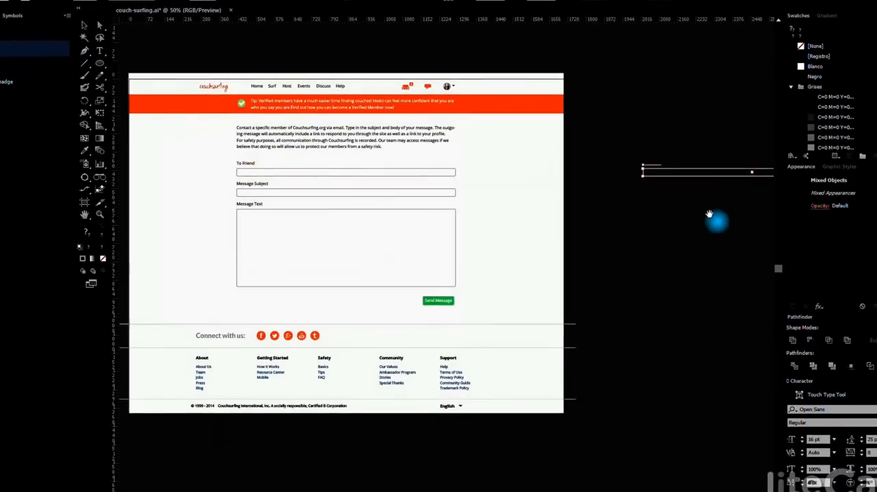
pyautogui.moveTo(709, 214); pyautogui.dragTo(488, 213)
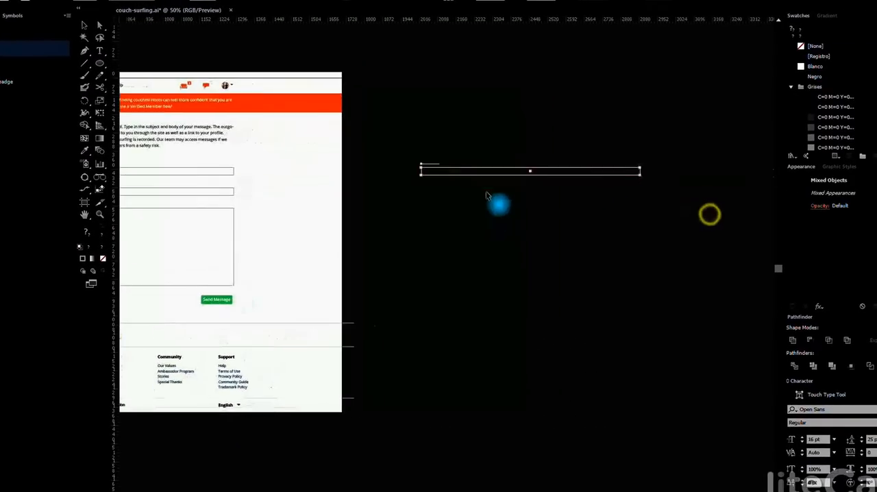
# Duplicate the "To Friend" label and its input field straight down and repeat the transformation to build an evenly spaced column of six
pyautogui.moveTo(459, 167); pyautogui.dragTo(465, 191)
pyautogui.hotkey('ctrl', 'd')
pyautogui.hotkey('ctrl', 'd')
pyautogui.hotkey('ctrl', 'd')
pyautogui.hotkey('ctrl', 'd')
pyautogui.scroll(2, 470, 206)
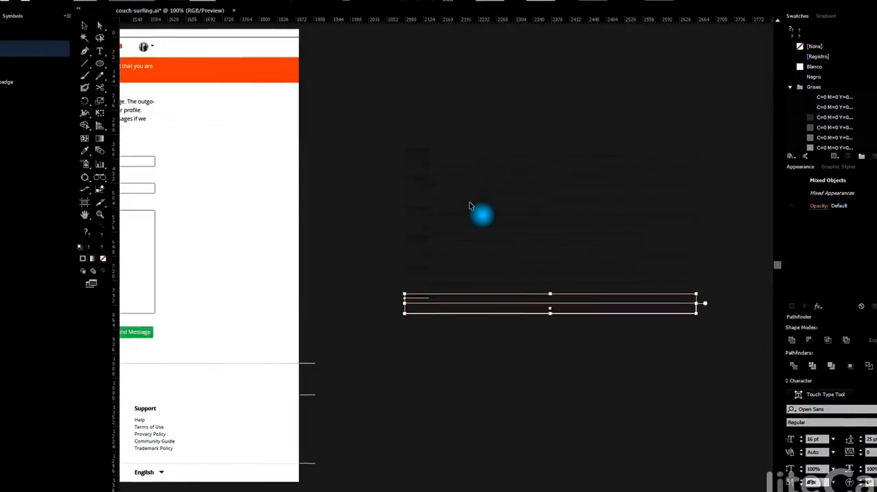
pyautogui.scroll(1, 470, 205)
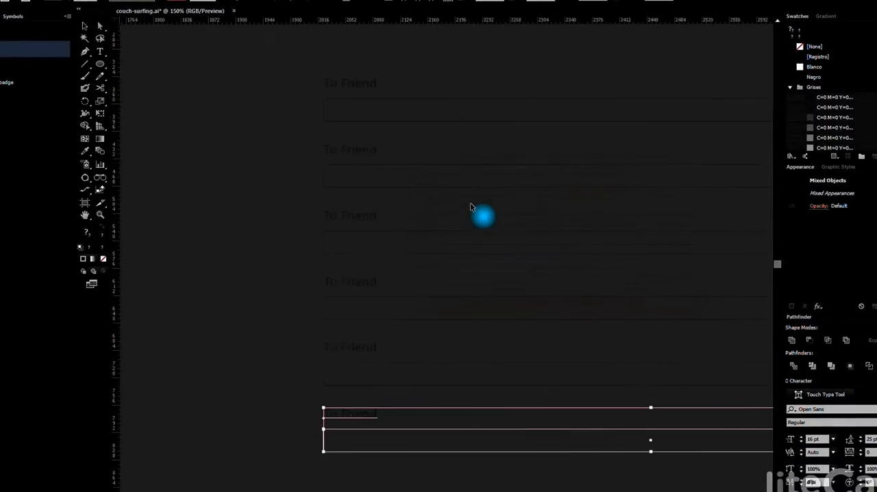
pyautogui.click(238, 225)
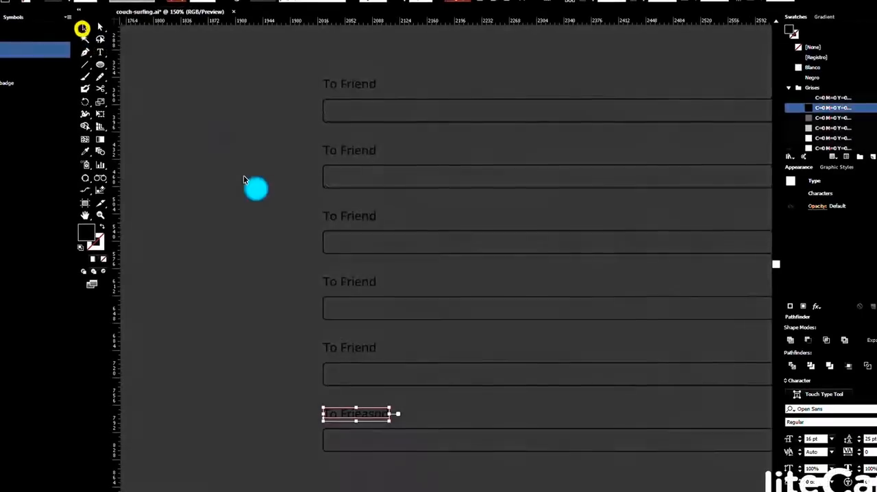
# Delete the column of "To Friend" fields beside the message form artboard and the column of Spanish tags below it
pyautogui.click(243, 179)
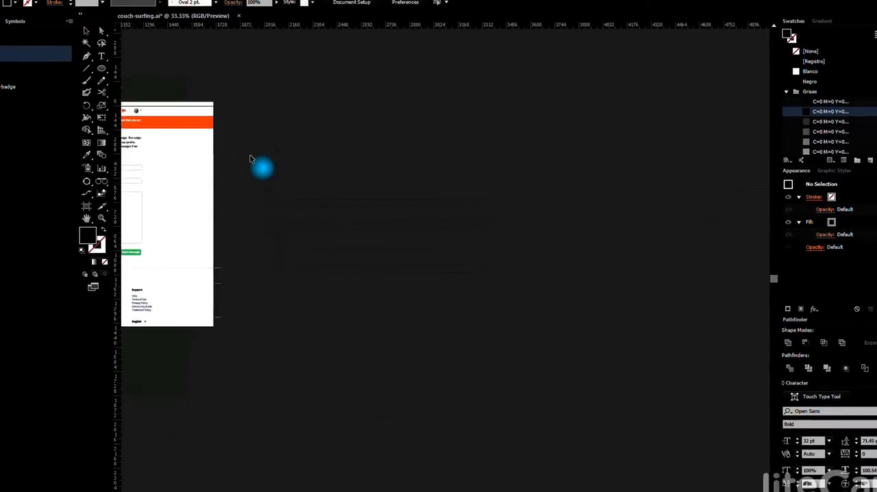
pyautogui.moveTo(249, 148); pyautogui.dragTo(315, 289)
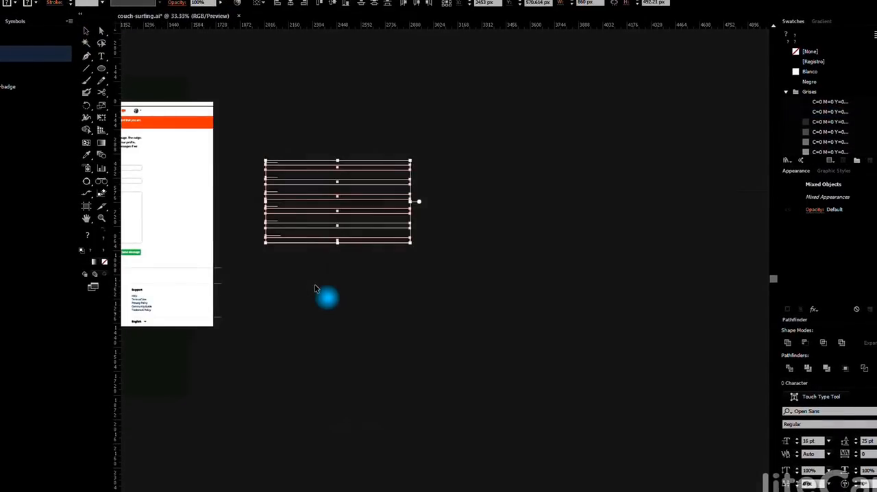
pyautogui.press('Delete')
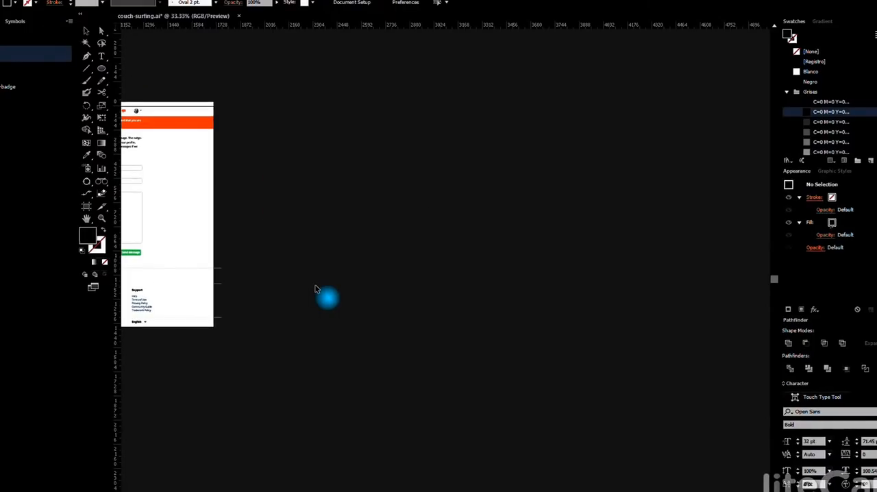
pyautogui.moveTo(308, 272); pyautogui.dragTo(474, 253)
pyautogui.hotkey('ctrl', '-')
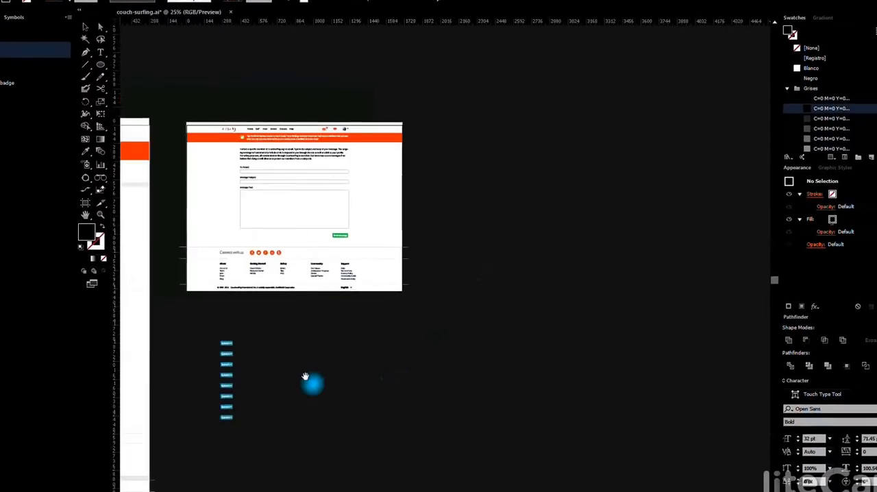
pyautogui.moveTo(309, 382); pyautogui.dragTo(434, 348)
pyautogui.moveTo(350, 395); pyautogui.dragTo(644, 301)
pyautogui.press('Delete')
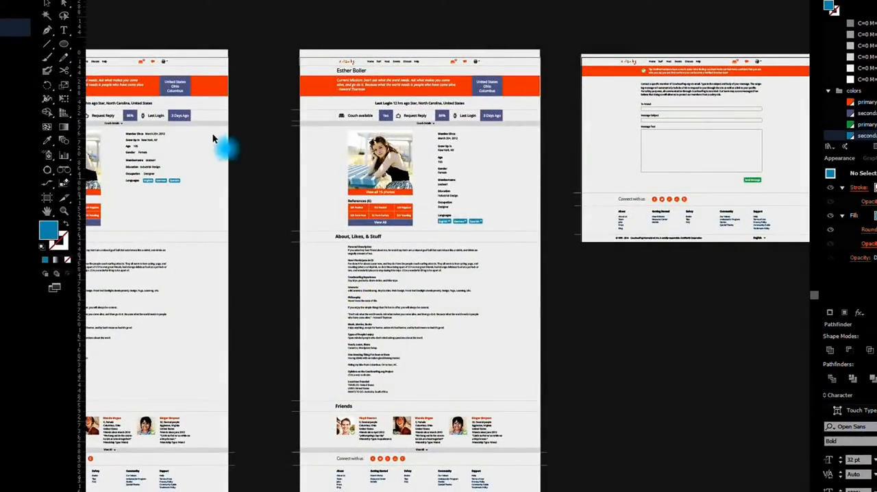
# Copy the Languages heading and its three tags from the second profile page and paste them in the same position on the first
pyautogui.moveTo(212, 139); pyautogui.dragTo(414, 147)
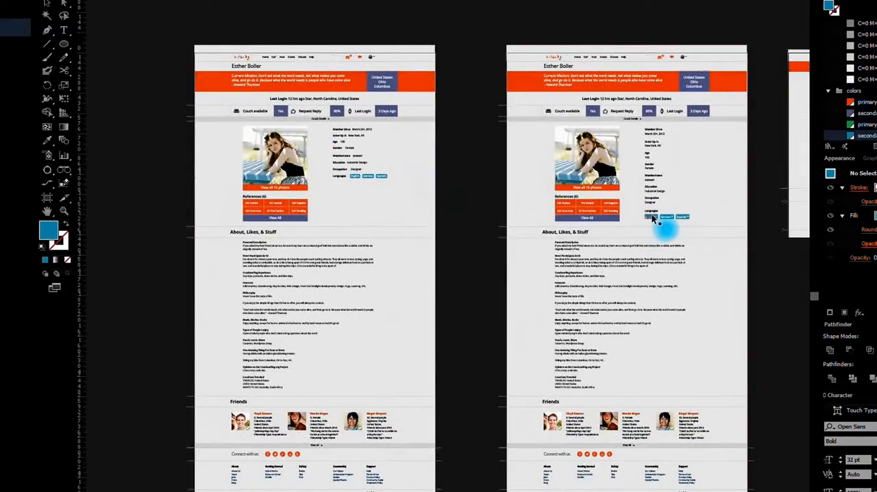
pyautogui.scroll(1, 651, 211)
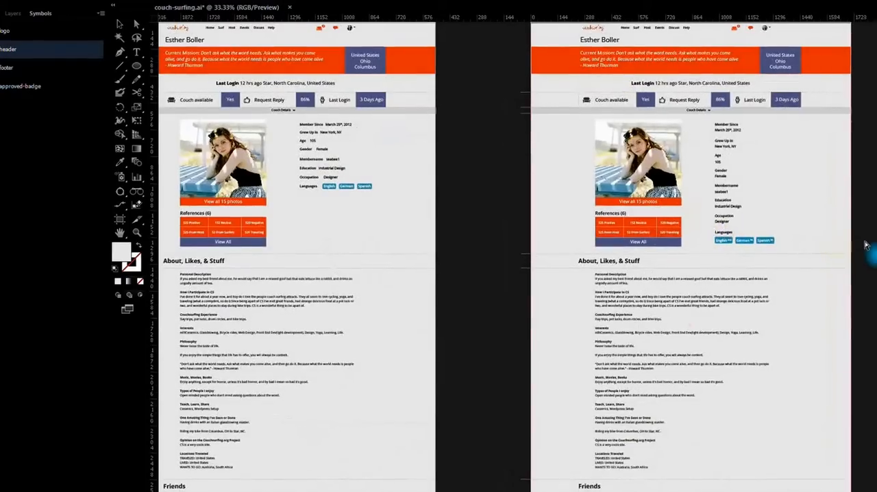
pyautogui.moveTo(825, 237); pyautogui.dragTo(692, 224)
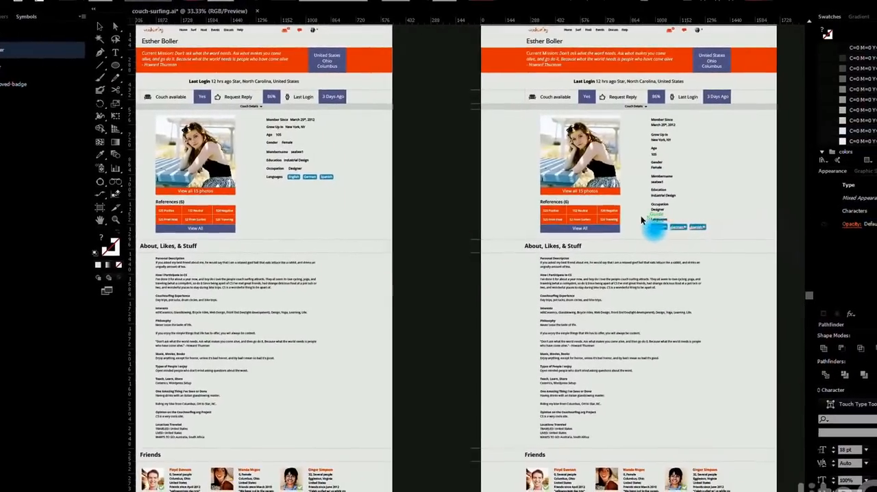
pyautogui.click(340, 237)
pyautogui.hotkey('ctrl', 'f')
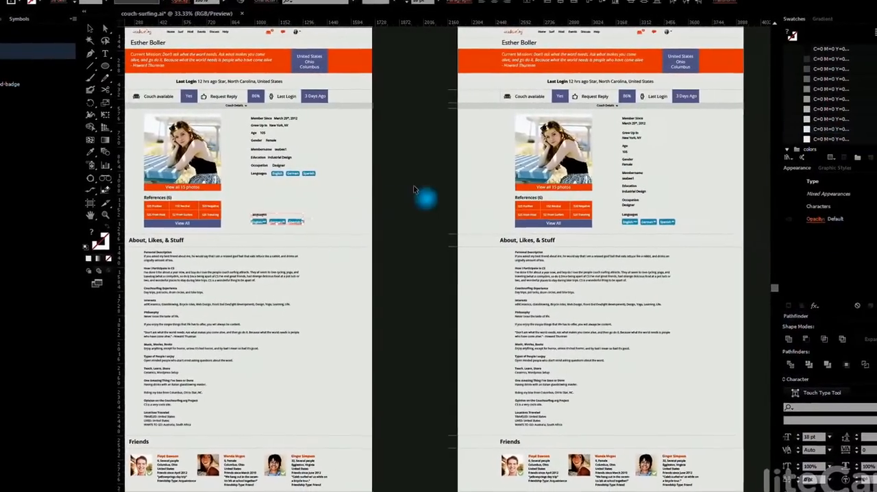
pyautogui.click(414, 186)
# Duplicate the orange banner and the purple location box over the member details on the first profile page
pyautogui.moveTo(345, 144); pyautogui.dragTo(409, 182)
pyautogui.scroll(2, 401, 116)
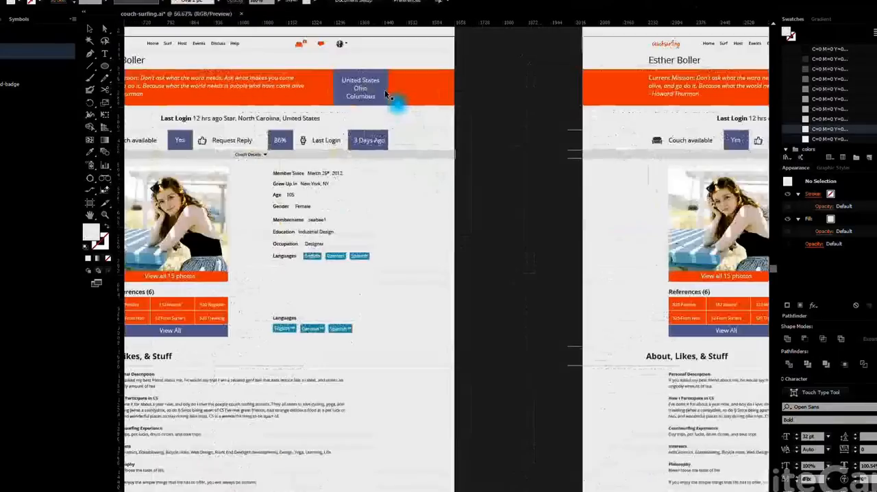
pyautogui.click(382, 89)
pyautogui.keyDown('shift'); pyautogui.click(416, 76); pyautogui.keyUp('shift')
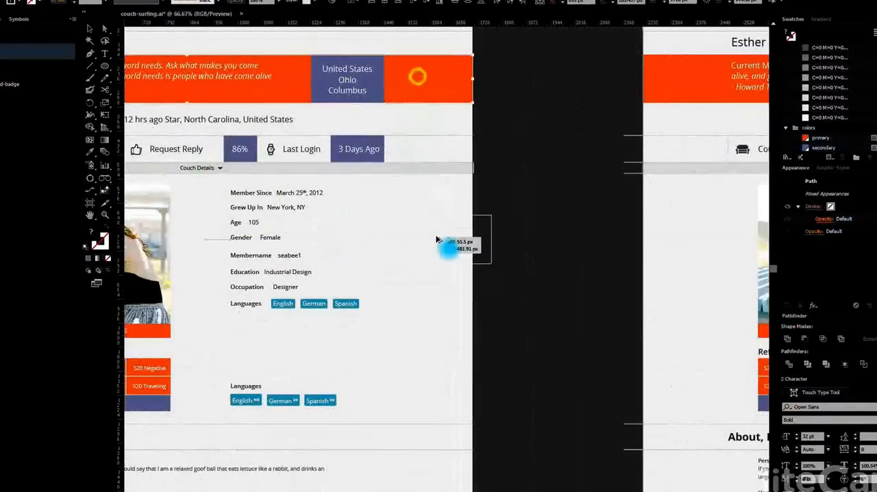
pyautogui.moveTo(439, 242); pyautogui.dragTo(428, 258)
# Cut the purple box copy and place it back in front of the orange banner copy
pyautogui.click(550, 251)
pyautogui.press('Delete')
pyautogui.click(439, 245)
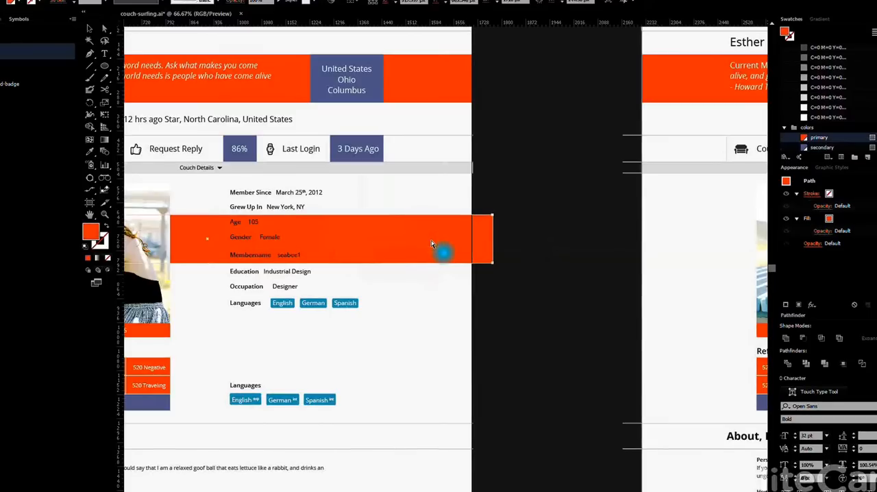
pyautogui.hotkey('ctrl', 'z')
pyautogui.click(548, 266)
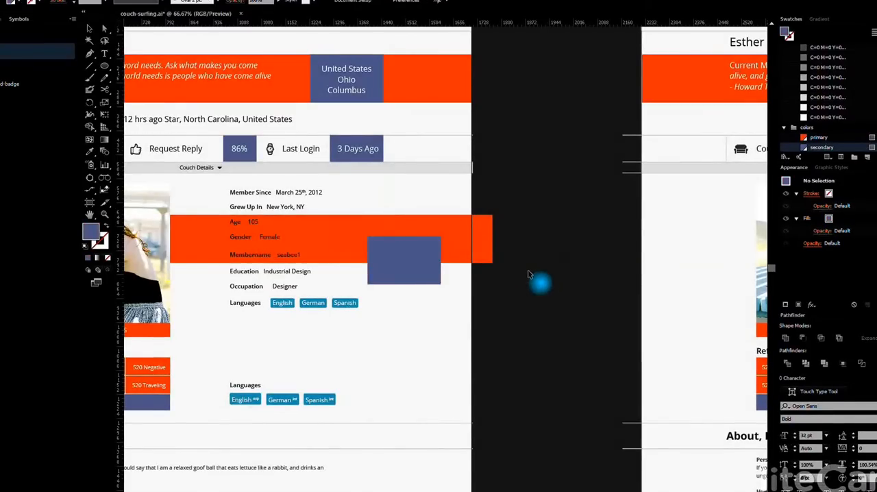
# Move the "3 Days Ago" text down onto the purple box copy, cut it and paste it behind the box
pyautogui.moveTo(372, 150); pyautogui.dragTo(385, 247)
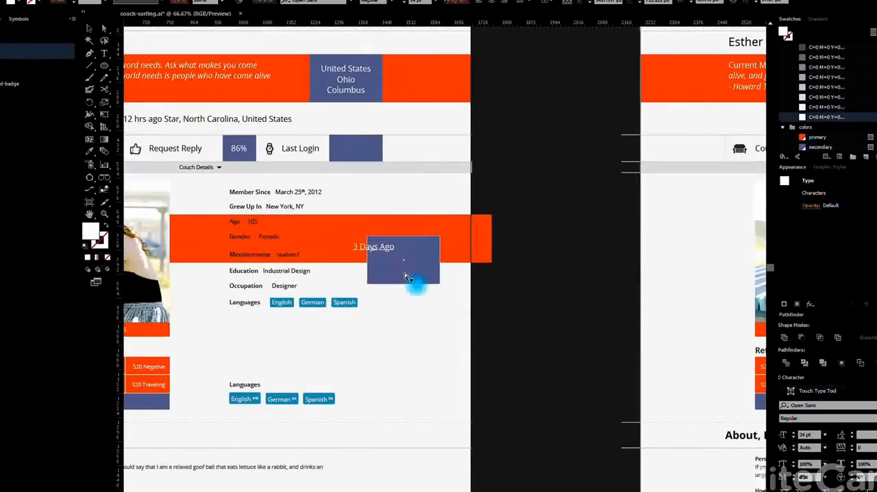
pyautogui.press('Delete')
pyautogui.click(400, 256)
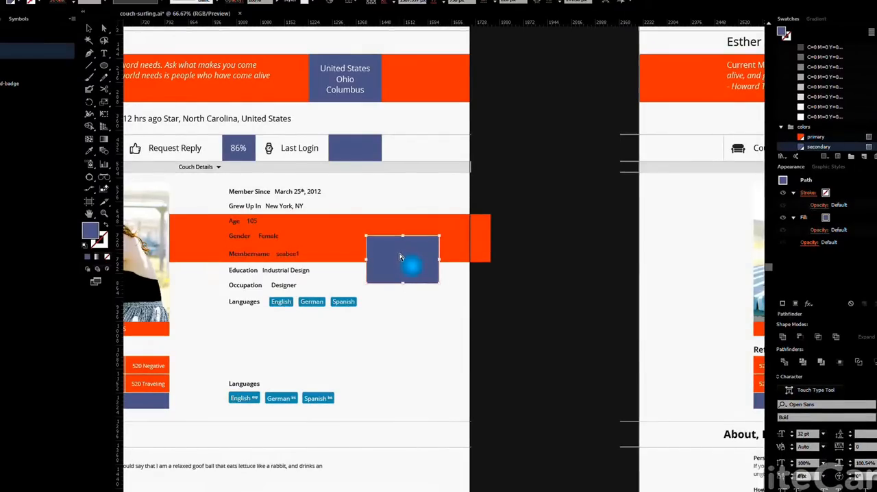
pyautogui.hotkey('ctrl', 'b')
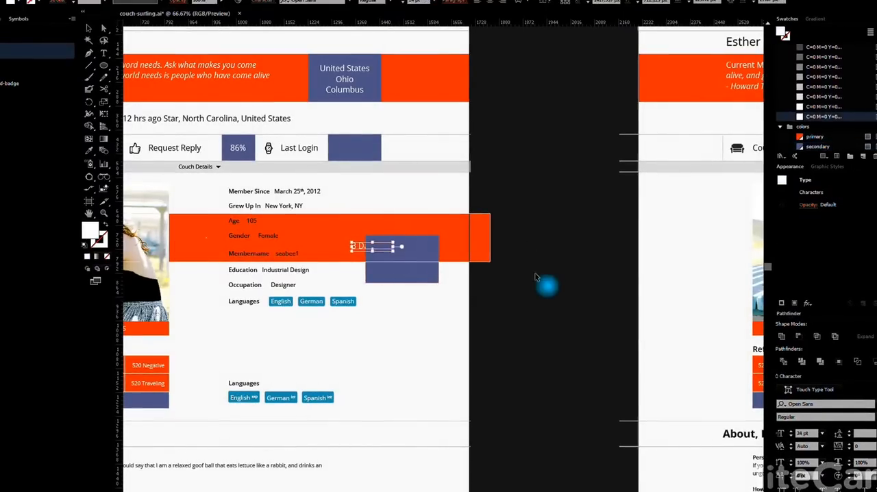
pyautogui.click(531, 276)
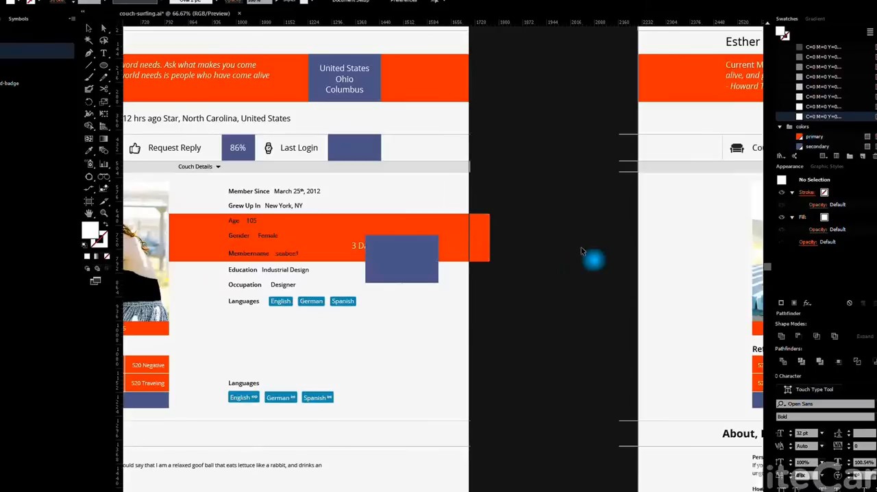
# Cut the "3 Days Ago" text from behind the purple box copy and paste it in front of the box
pyautogui.click(363, 245)
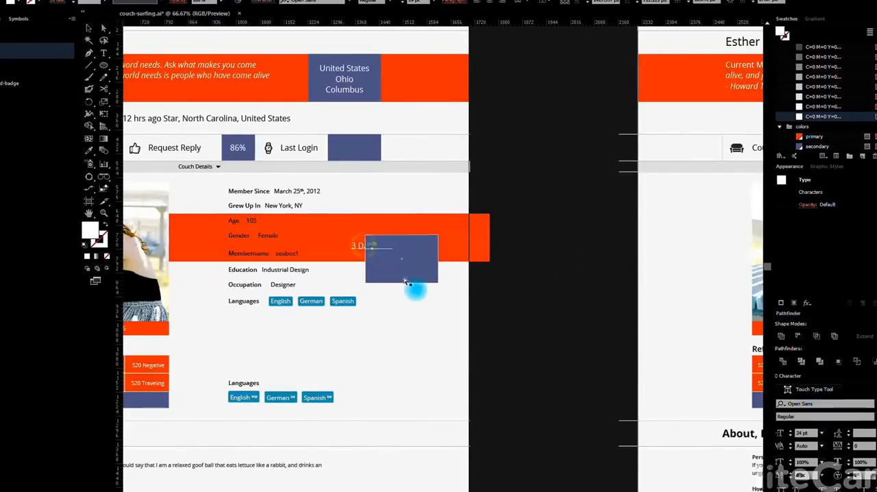
pyautogui.click(425, 293)
pyautogui.click(402, 269)
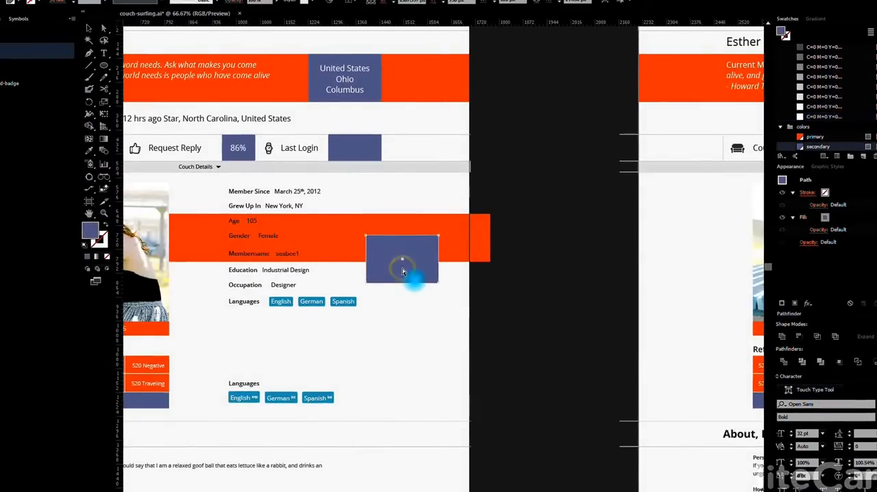
pyautogui.hotkey('ctrl', 'f')
pyautogui.click(529, 302)
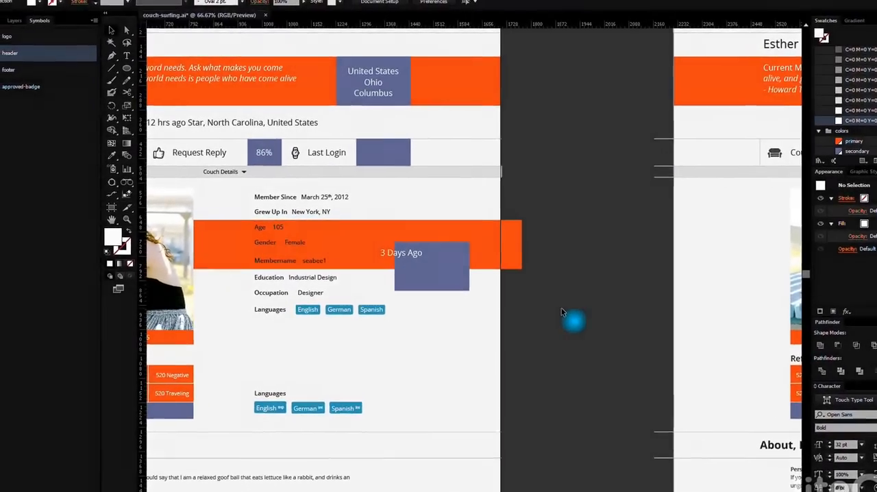
# Delete the orange banner copy, the purple box copy and the "3 Days Ago" text over the first profile page's member details
pyautogui.scroll(-2, 554, 306)
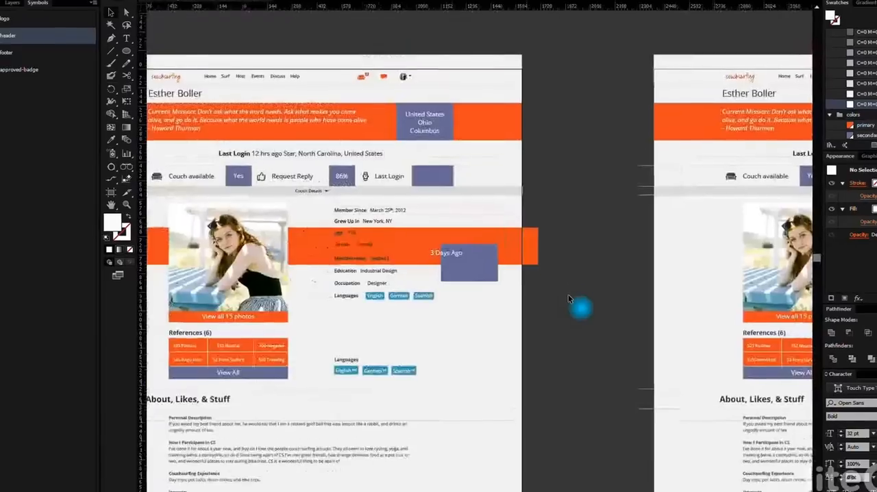
pyautogui.moveTo(548, 304); pyautogui.dragTo(494, 279)
pyautogui.moveTo(442, 259); pyautogui.dragTo(444, 260)
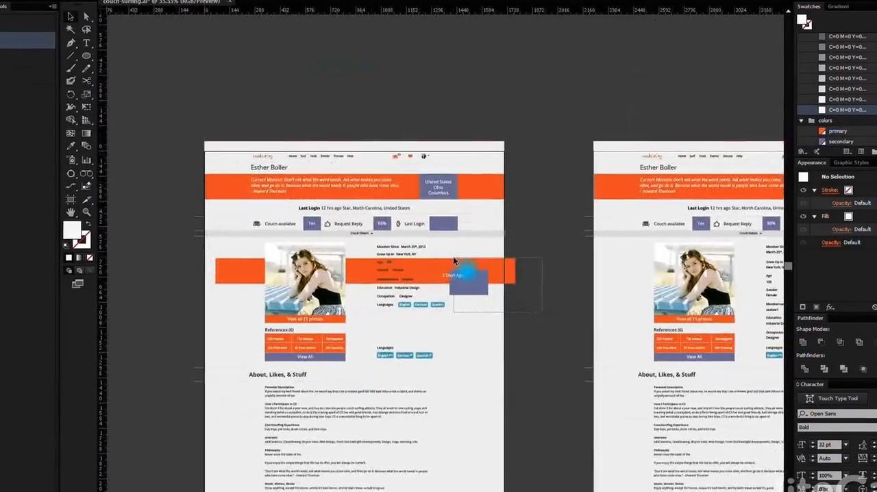
pyautogui.press('Delete')
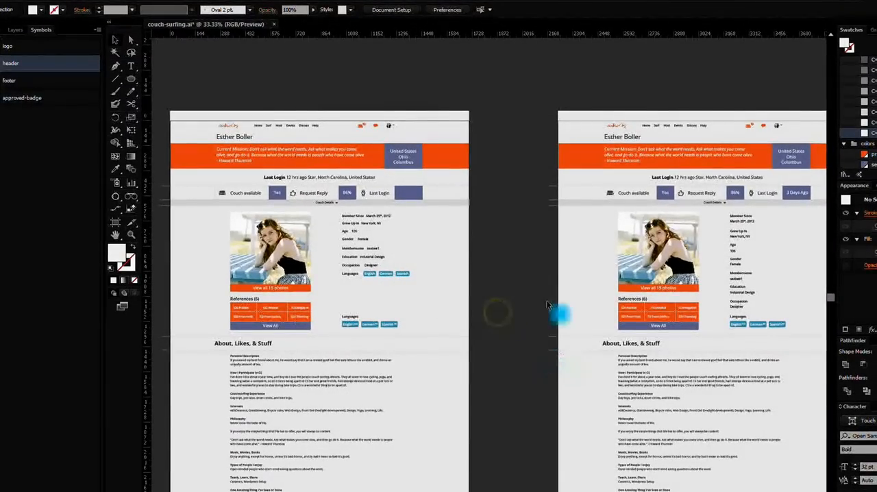
# Copy the profile photo from the second profile page and paste it in the same position on the first profile page
pyautogui.click(654, 236)
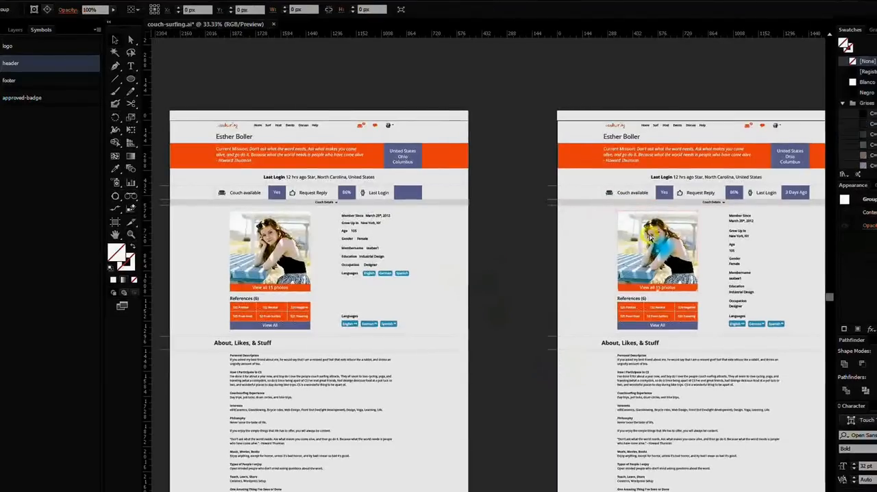
pyautogui.click(431, 279)
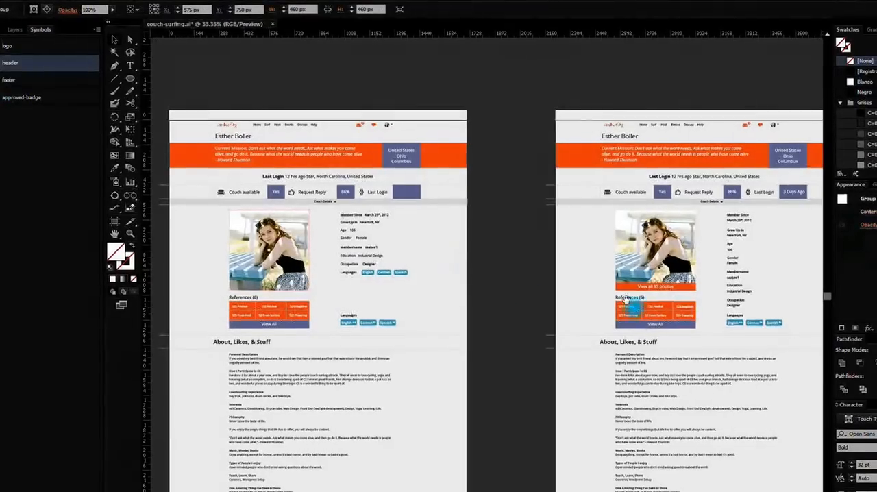
pyautogui.scroll(-2, 423, 263)
pyautogui.moveTo(553, 260); pyautogui.dragTo(529, 248)
pyautogui.scroll(2, 296, 242)
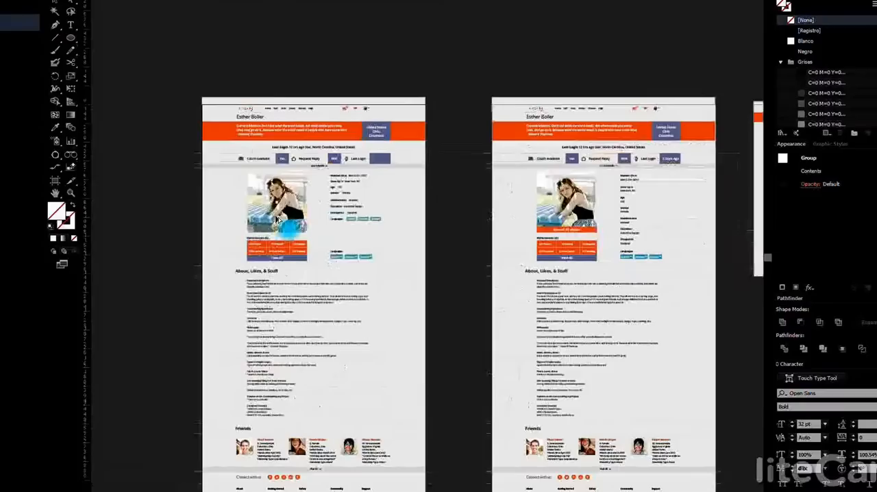
pyautogui.click(526, 230)
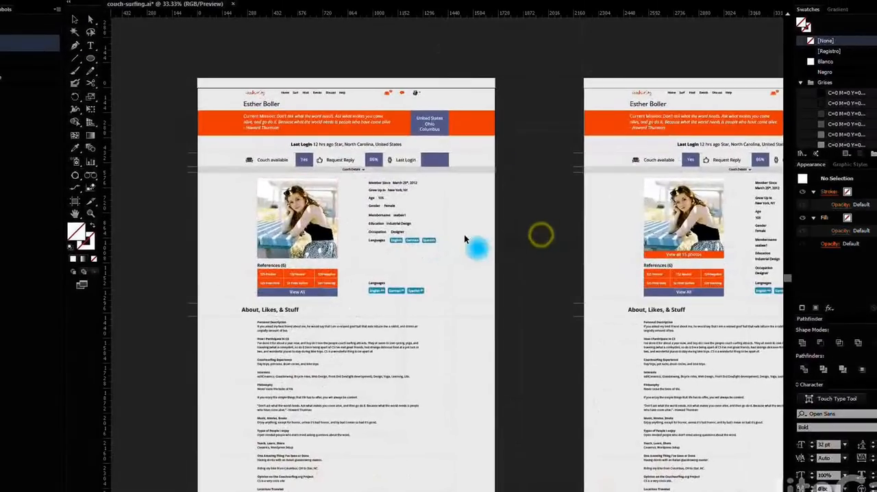
# Activate the two profile artboards in turn and examine how the ruler origin relates to each artboard's corner
pyautogui.moveTo(390, 240); pyautogui.dragTo(510, 210)
pyautogui.scroll(-1, 524, 215)
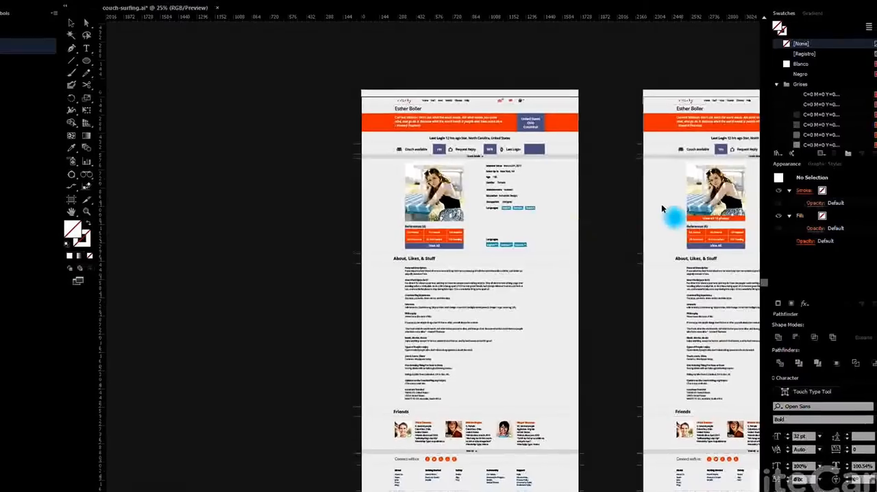
pyautogui.click(664, 203)
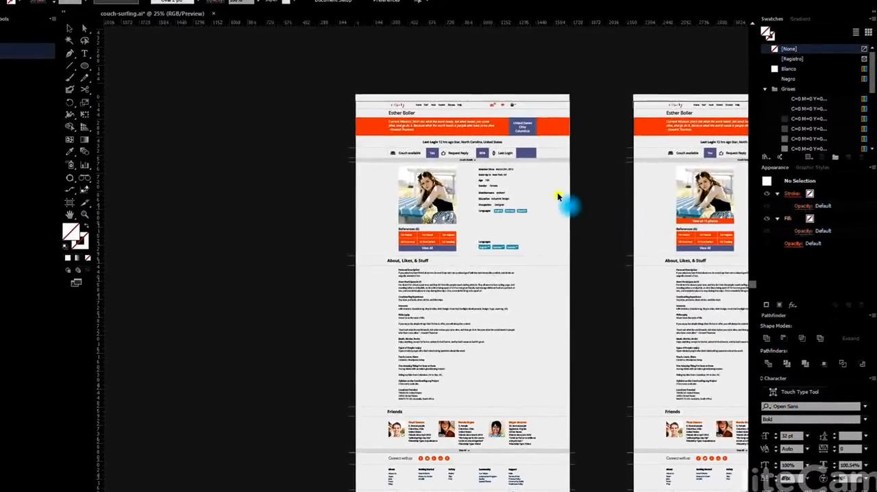
pyautogui.scroll(4, 596, 93)
pyautogui.moveTo(685, 163); pyautogui.dragTo(558, 155)
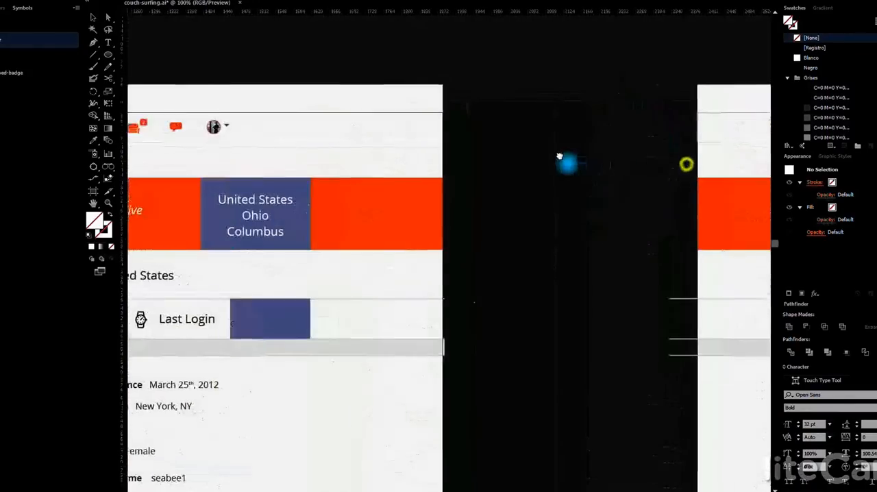
pyautogui.click(624, 144)
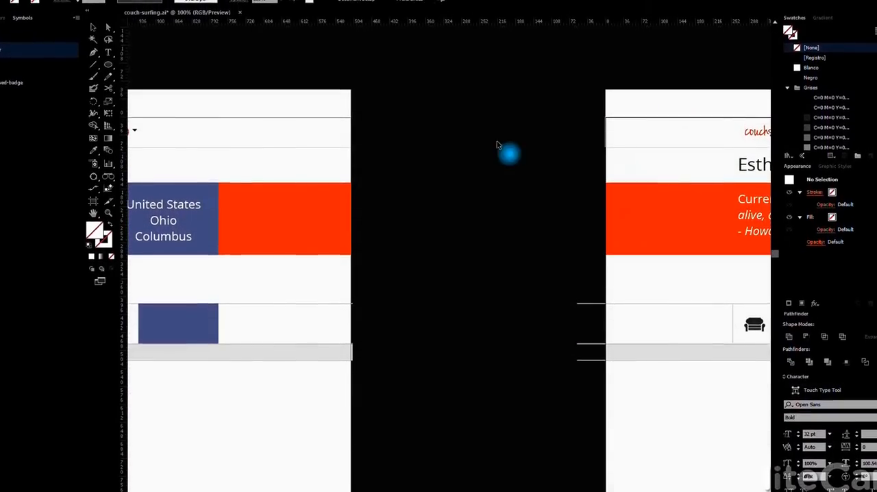
pyautogui.click(305, 159)
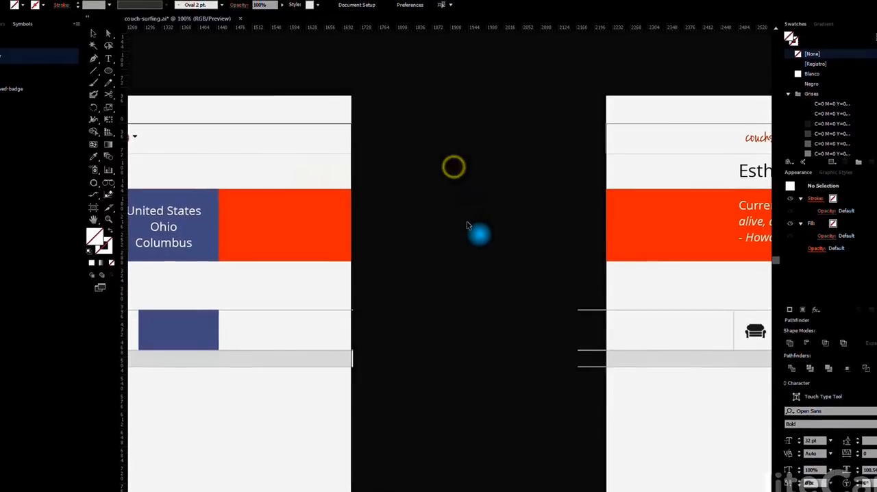
pyautogui.scroll(-3, 468, 223)
pyautogui.scroll(-2, 489, 277)
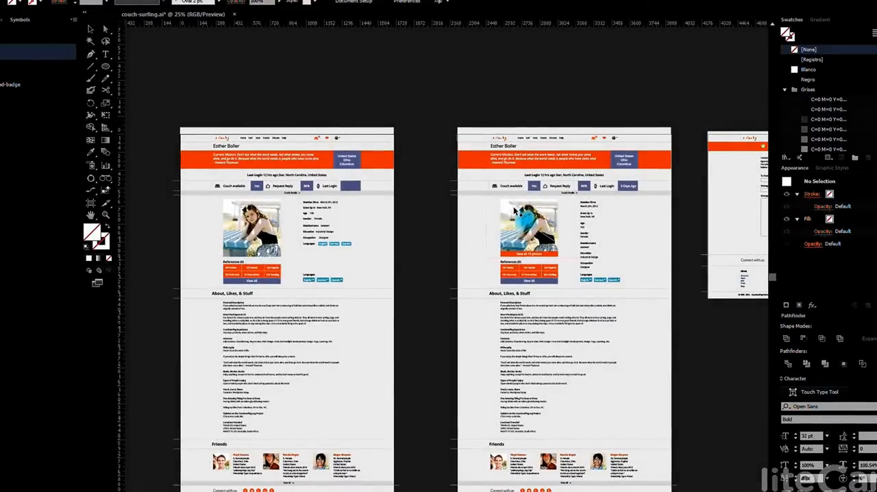
# Copy the purple box beside "Last Login" onto the empty canvas above the first profile page and repeat the duplication into a diagonal of five boxes
pyautogui.moveTo(425, 167); pyautogui.dragTo(568, 244)
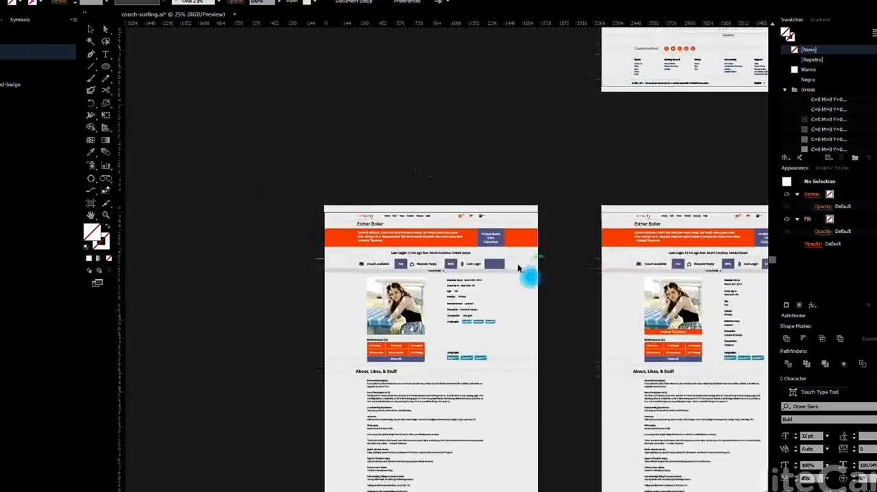
pyautogui.moveTo(500, 267); pyautogui.dragTo(341, 150)
pyautogui.scroll(2, 304, 133)
pyautogui.moveTo(326, 165); pyautogui.dragTo(327, 167)
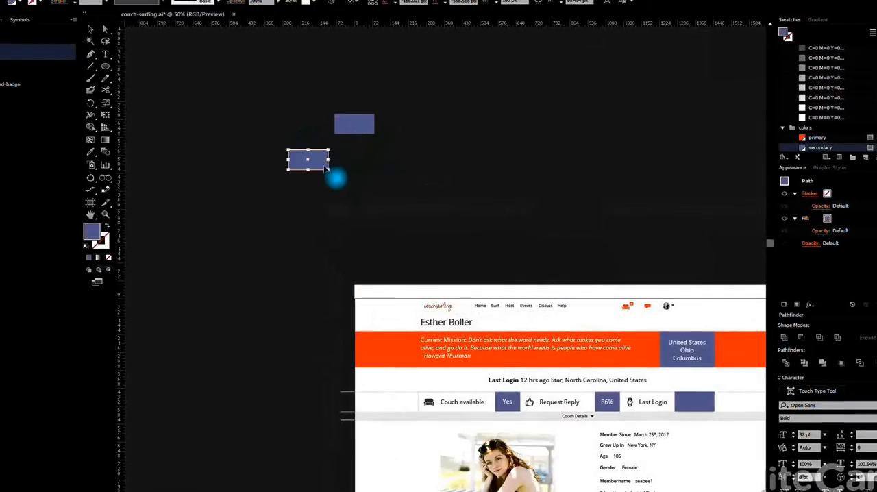
pyautogui.hotkey('ctrl', 'd')
pyautogui.hotkey('ctrl', 'd')
pyautogui.hotkey('ctrl', 'd')
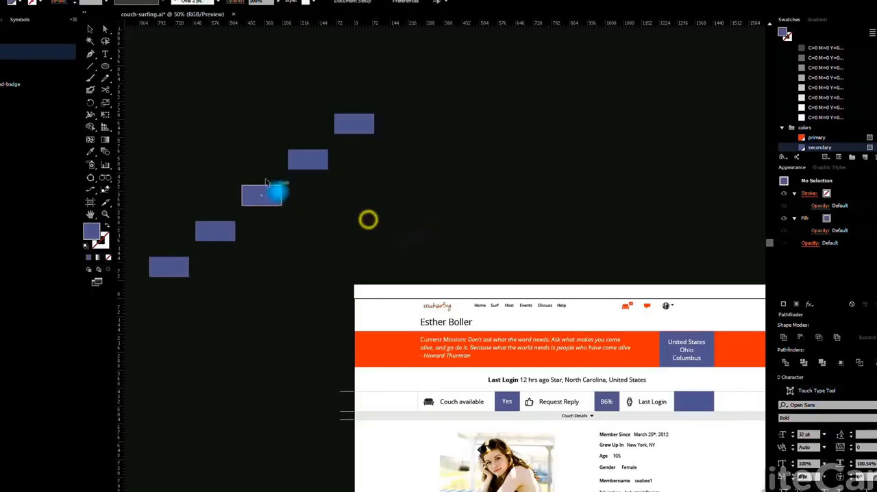
# Align the five purple boxes to the left edge of the middle box, using it as the key object
pyautogui.click(269, 197)
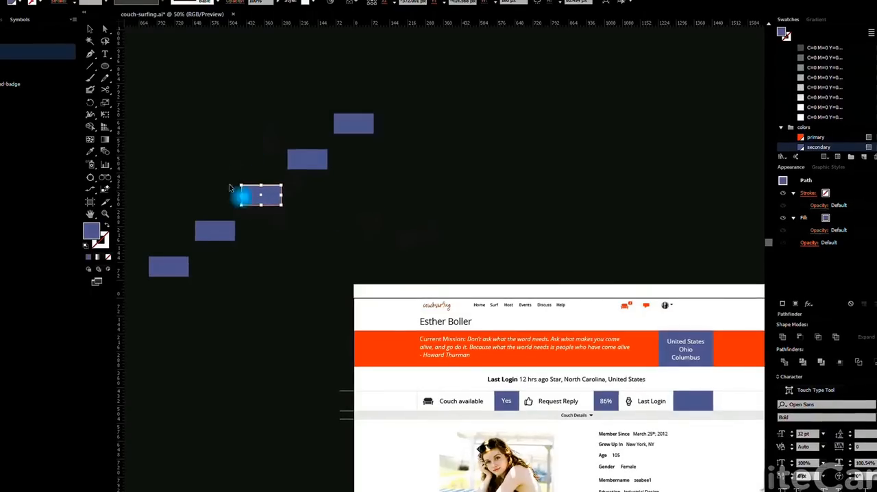
pyautogui.moveTo(318, 198); pyautogui.dragTo(364, 238)
pyautogui.moveTo(182, 329); pyautogui.dragTo(398, 139)
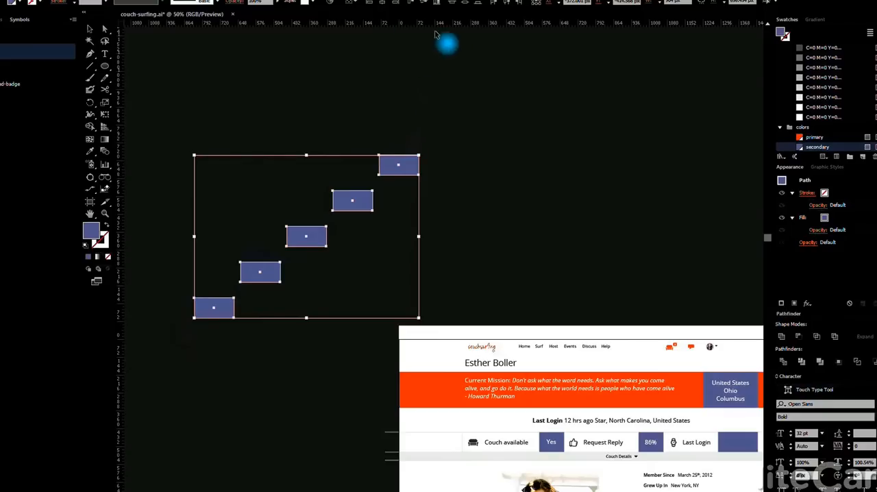
pyautogui.click(368, 4)
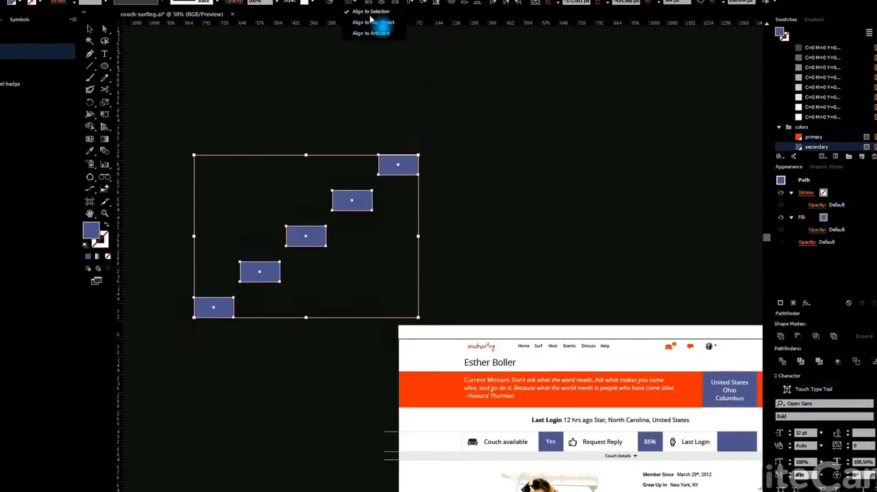
pyautogui.click(356, 1)
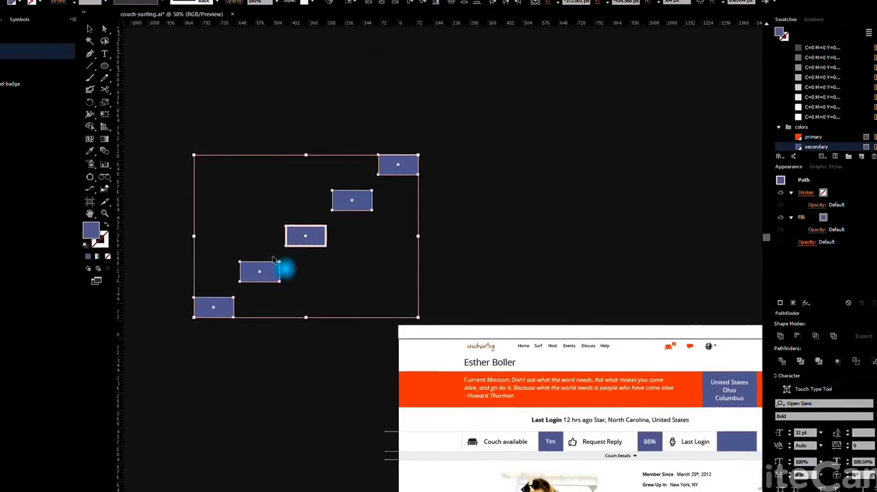
pyautogui.click(370, 4)
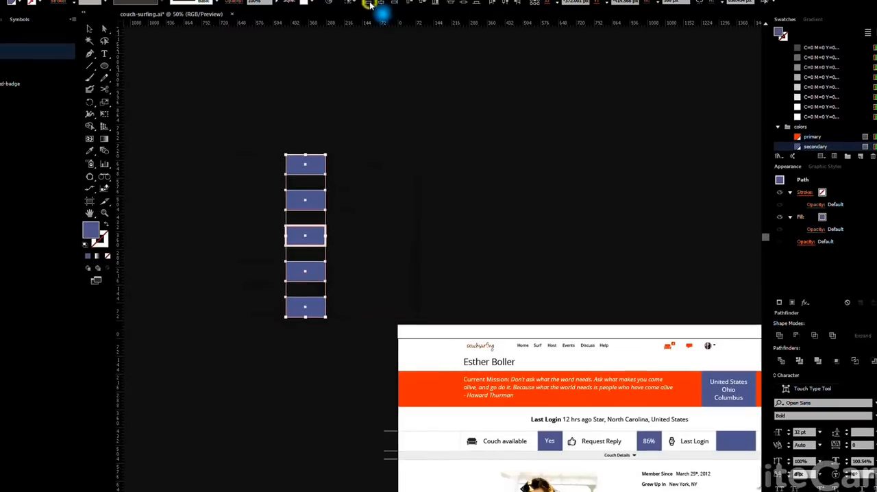
pyautogui.click(404, 196)
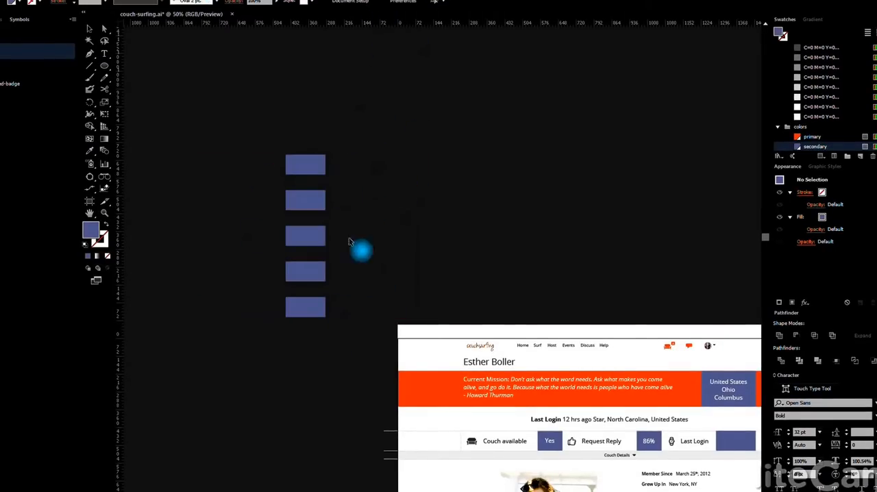
pyautogui.click(268, 348)
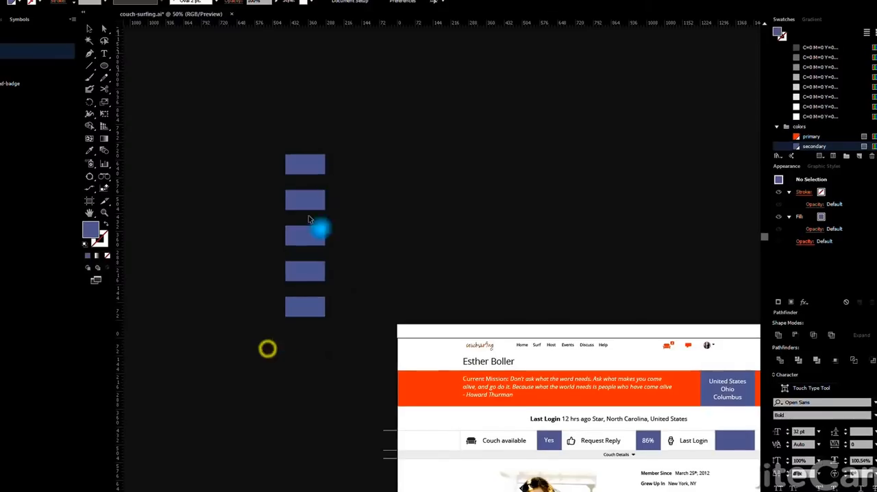
# Copy the column's uppermost purple box up and to the right, and repeat the duplication twice more
pyautogui.moveTo(320, 171); pyautogui.dragTo(446, 151)
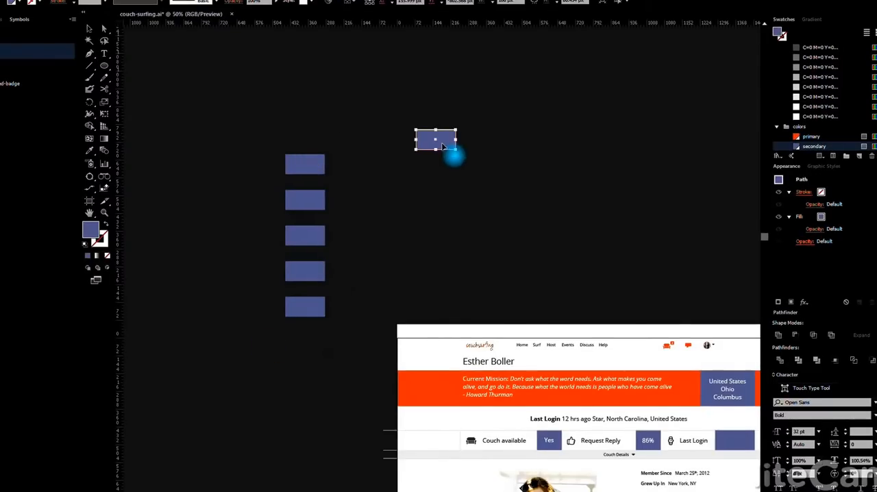
pyautogui.hotkey('ctrl', 'd')
pyautogui.hotkey('ctrl', 'd')
pyautogui.click(496, 191)
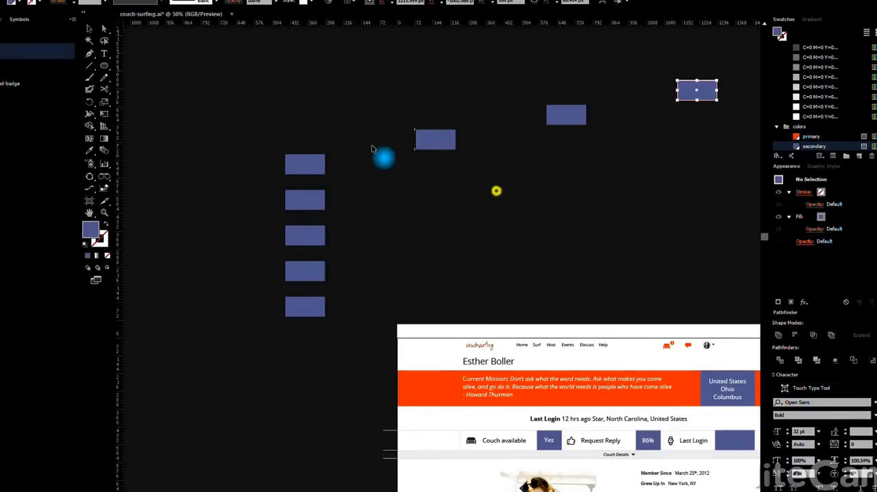
# Align the diagonal row of four purple boxes to the left edge of its second box as the key object
pyautogui.moveTo(228, 123); pyautogui.dragTo(719, 78)
pyautogui.keyDown('shift'); pyautogui.click(431, 142); pyautogui.keyUp('shift')
pyautogui.keyDown('shift'); pyautogui.click(303, 164); pyautogui.keyUp('shift')
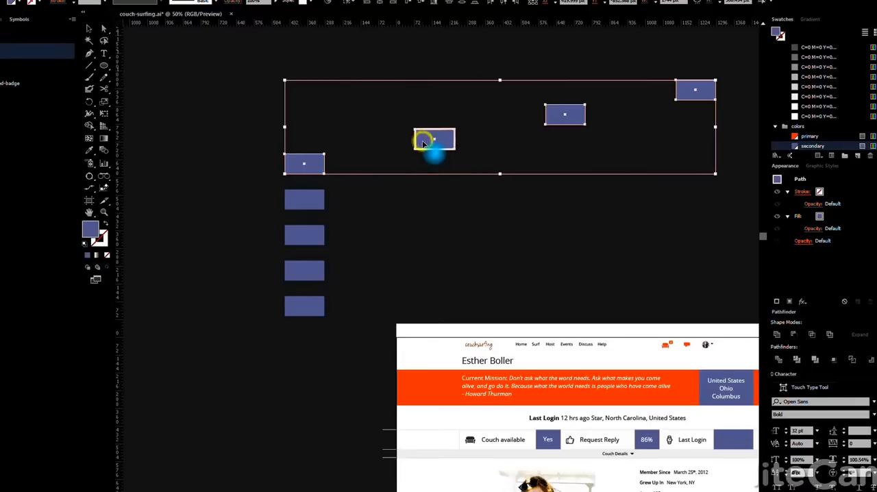
pyautogui.click(368, 3)
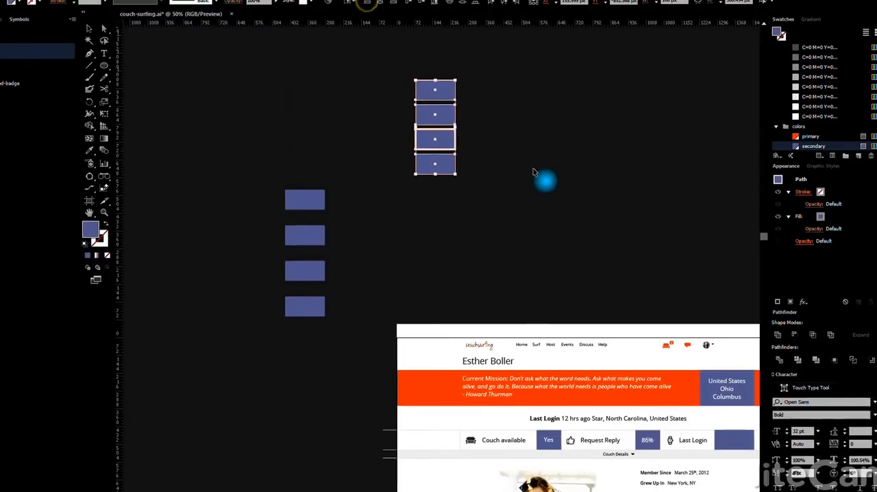
pyautogui.click(532, 168)
# Delete both columns of purple practice boxes from the canvas above the profile page
pyautogui.moveTo(266, 364); pyautogui.dragTo(314, 104)
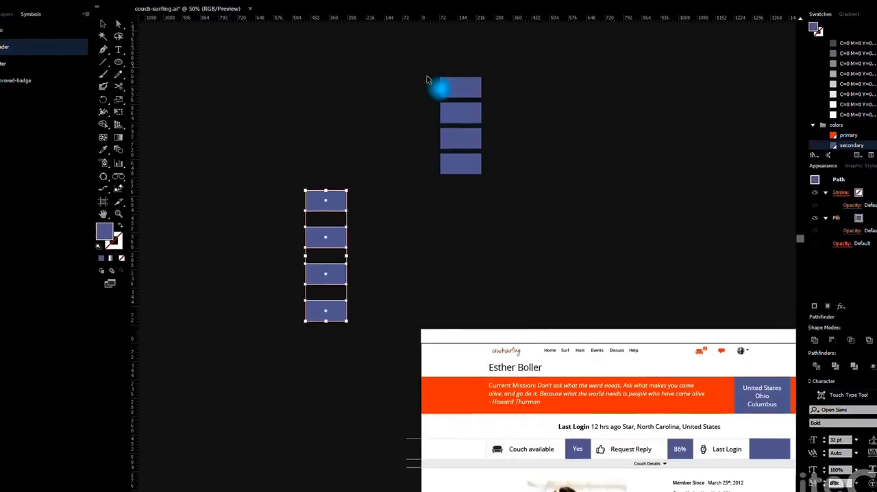
pyautogui.press('Delete')
pyautogui.moveTo(422, 71); pyautogui.dragTo(513, 182)
pyautogui.press('Delete')
pyautogui.click(512, 180)
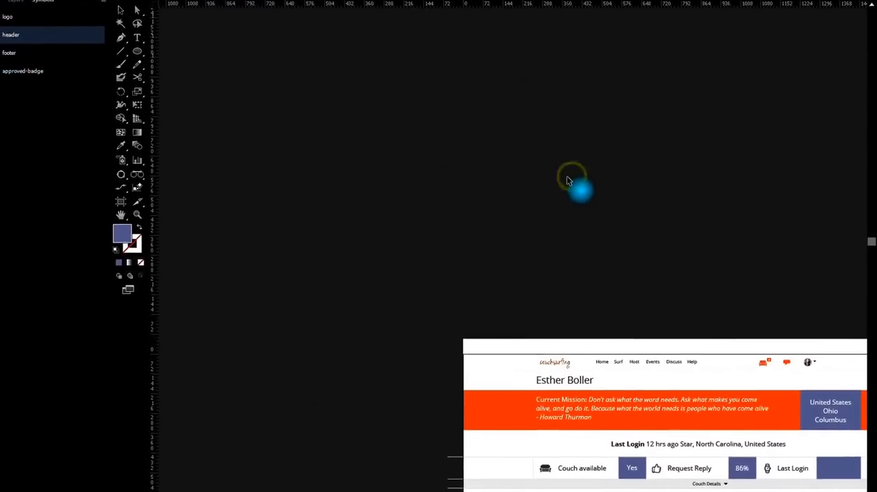
# Duplicate the Surf page artboard with its artwork, placing the copy directly to the right of the original
pyautogui.scroll(-1, 561, 180)
pyautogui.moveTo(685, 220); pyautogui.dragTo(417, 162)
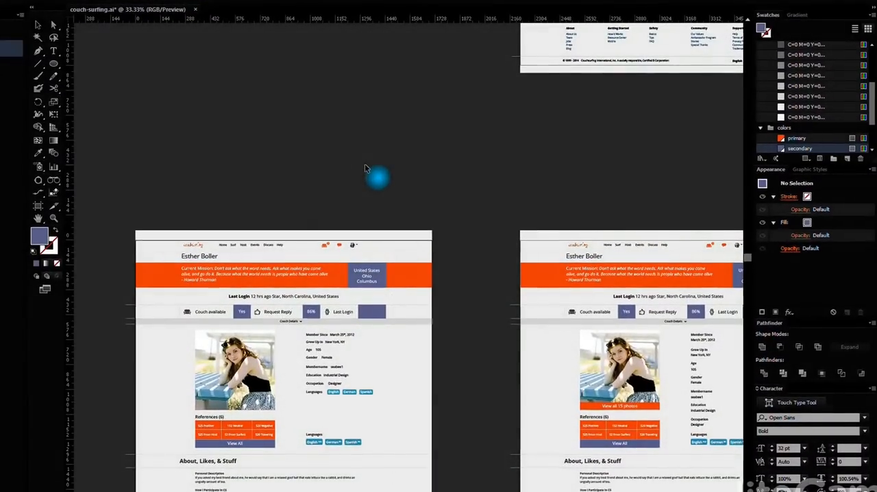
pyautogui.scroll(-2, 404, 205)
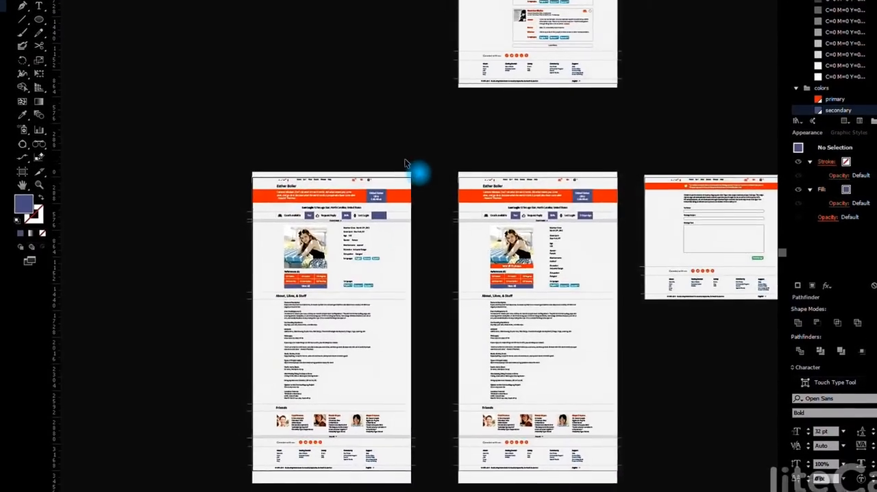
pyautogui.scroll(-1, 406, 174)
pyautogui.moveTo(532, 147); pyautogui.dragTo(424, 392)
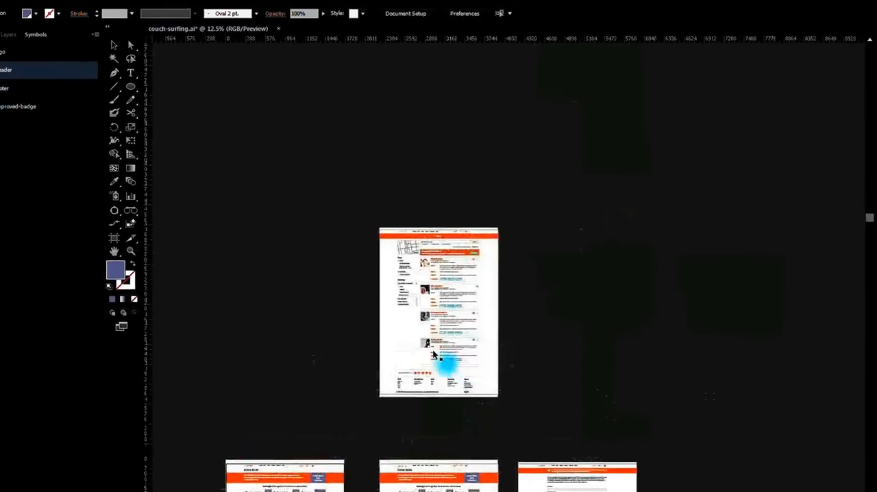
pyautogui.scroll(1, 411, 359)
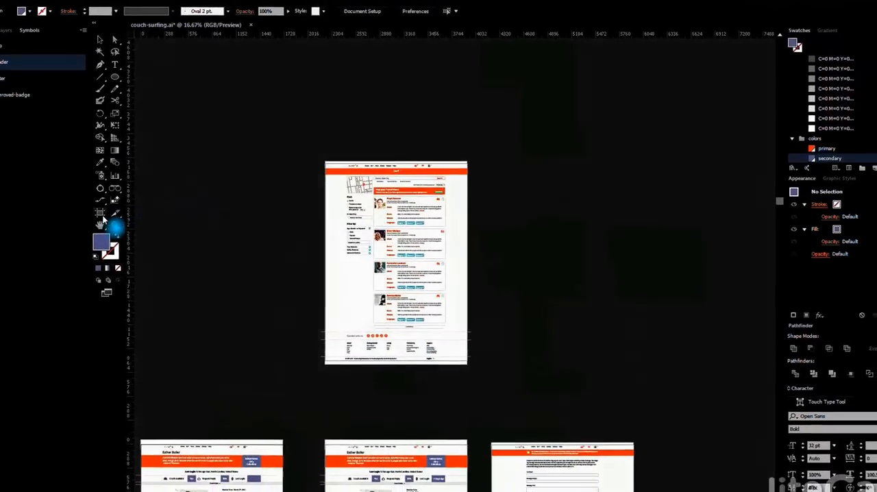
pyautogui.click(101, 216)
pyautogui.moveTo(428, 252); pyautogui.dragTo(568, 256)
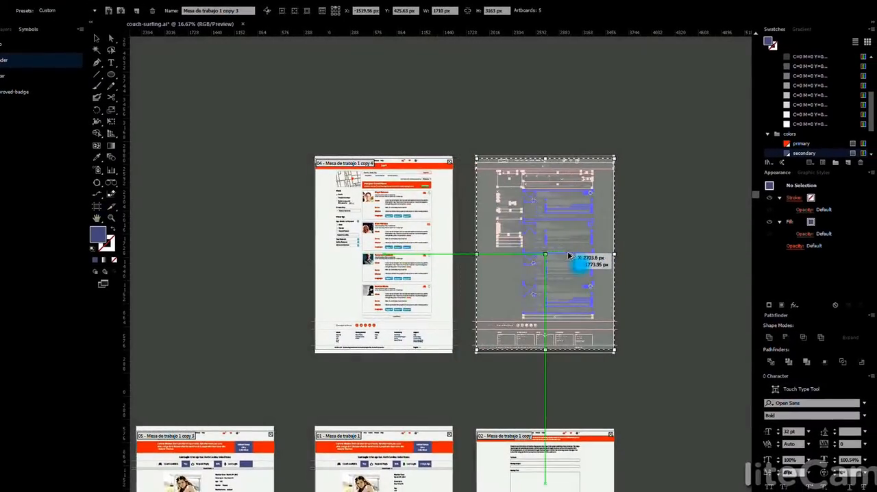
pyautogui.click(98, 38)
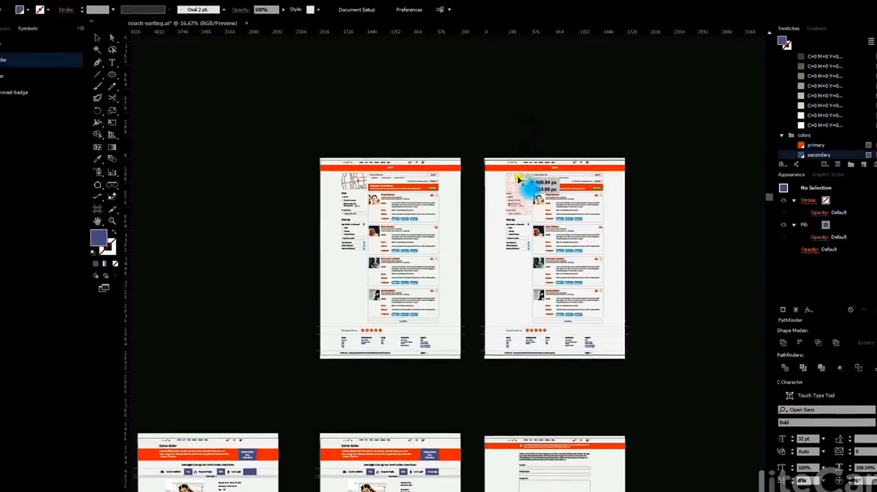
# Delete the map image from the duplicated Surf page and save the document
pyautogui.click(520, 179)
pyautogui.press('Delete')
pyautogui.scroll(-1, 574, 263)
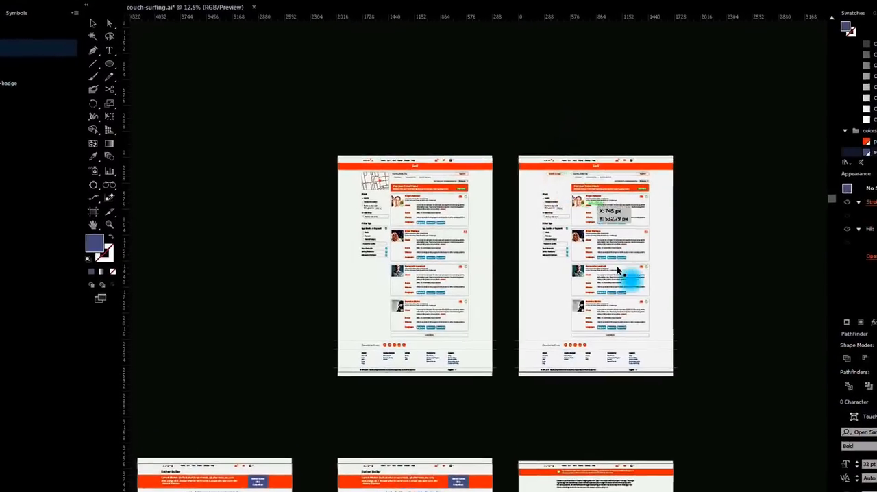
pyautogui.moveTo(676, 415); pyautogui.dragTo(647, 131)
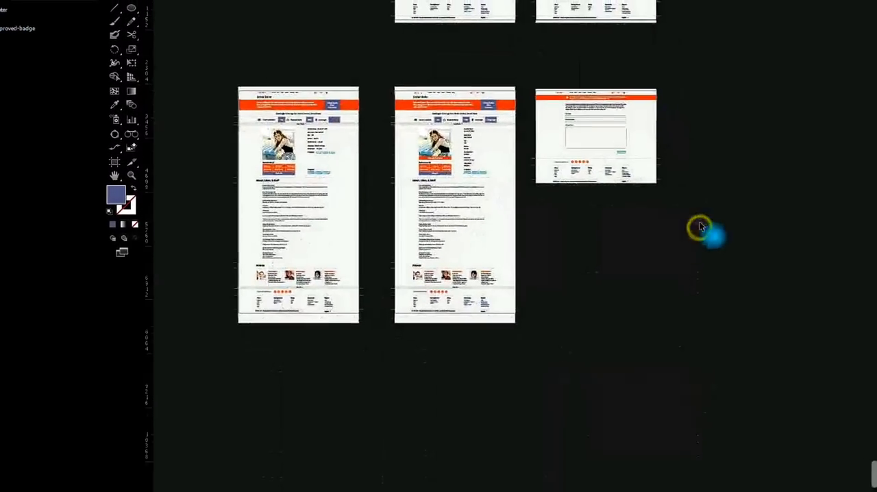
pyautogui.scroll(-1, 675, 253)
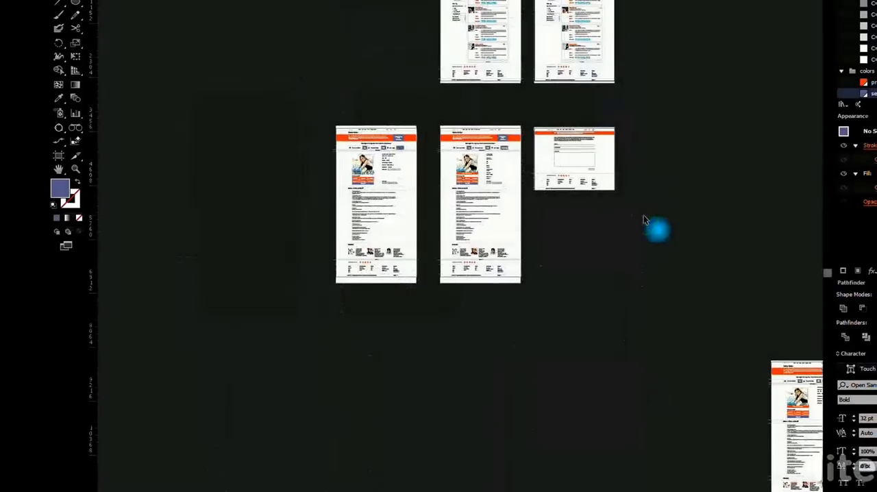
pyautogui.moveTo(658, 224); pyautogui.dragTo(559, 228)
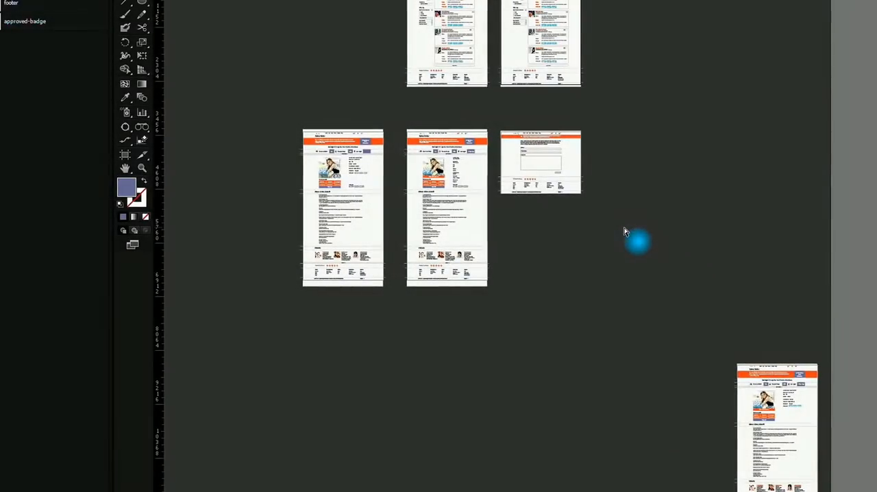
pyautogui.hotkey('ctrl', 's')
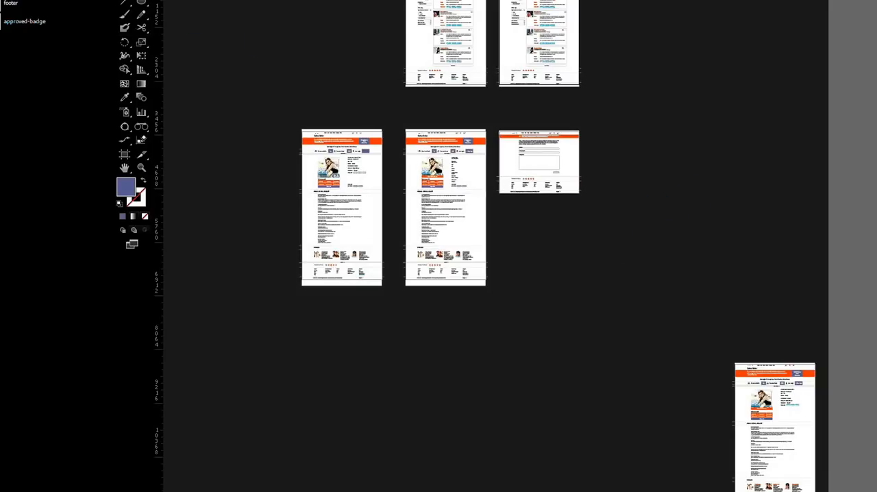
# Export all artboards as separate PNG files to the presentation folder, using Screen (72 ppi), Type Optimized (Hinted) anti-aliasing and a white background
pyautogui.hotkey('alt', 'f')
pyautogui.click(75, 121)
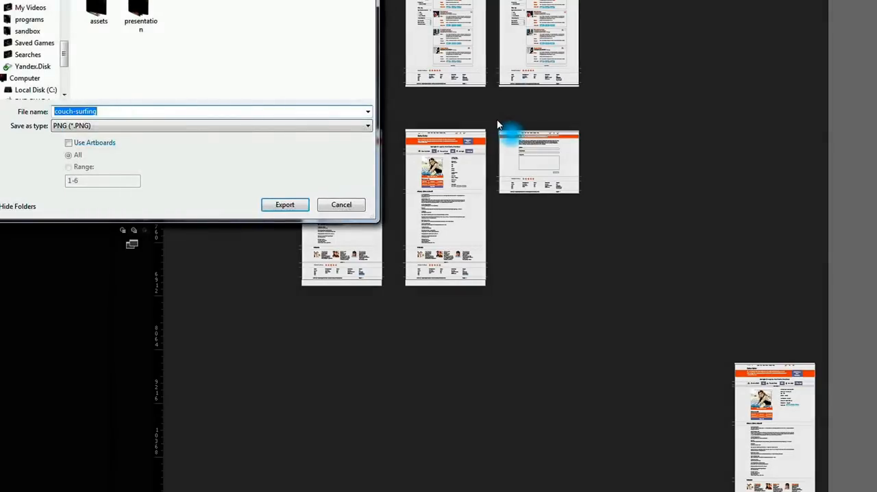
pyautogui.click(105, 143)
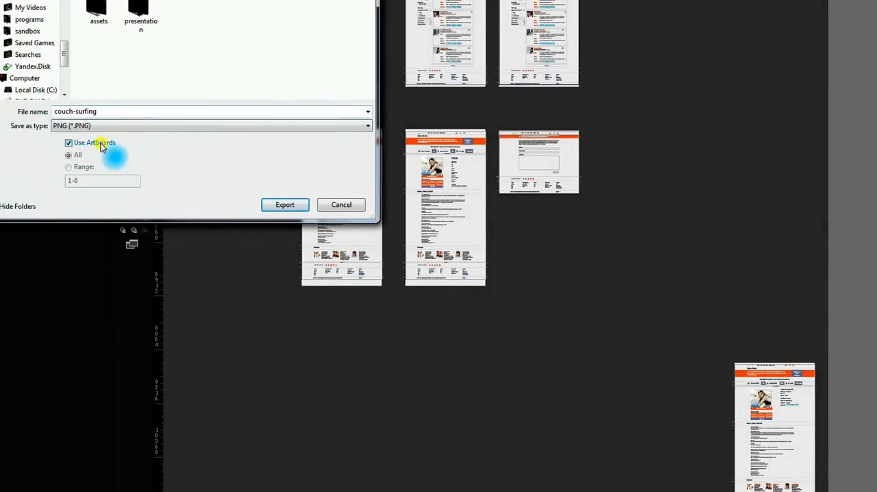
pyautogui.click(143, 15)
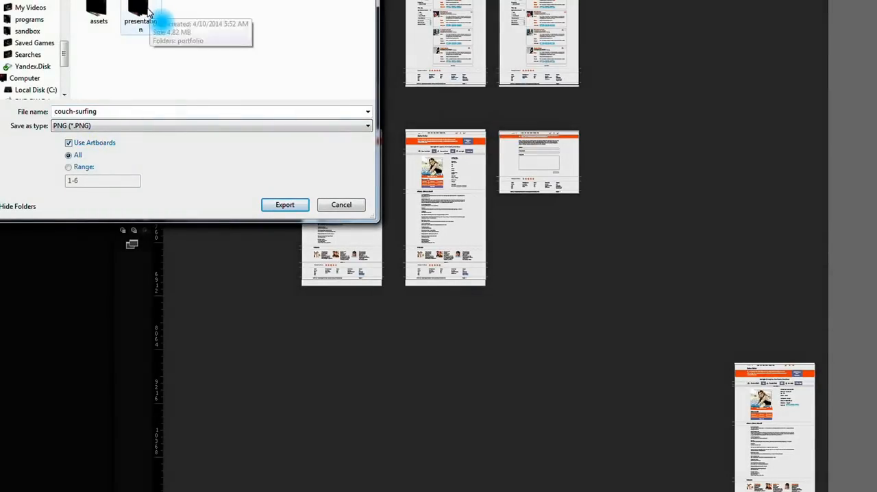
pyautogui.press('Return')
pyautogui.click(297, 208)
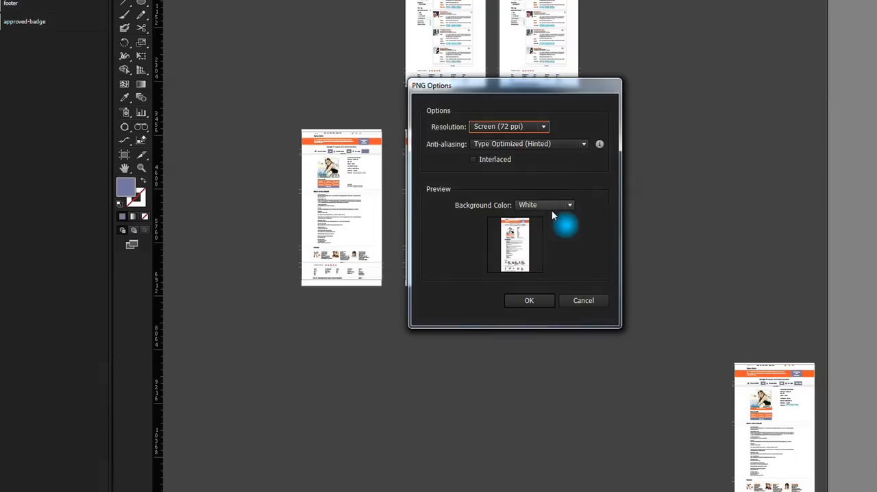
pyautogui.click(528, 300)
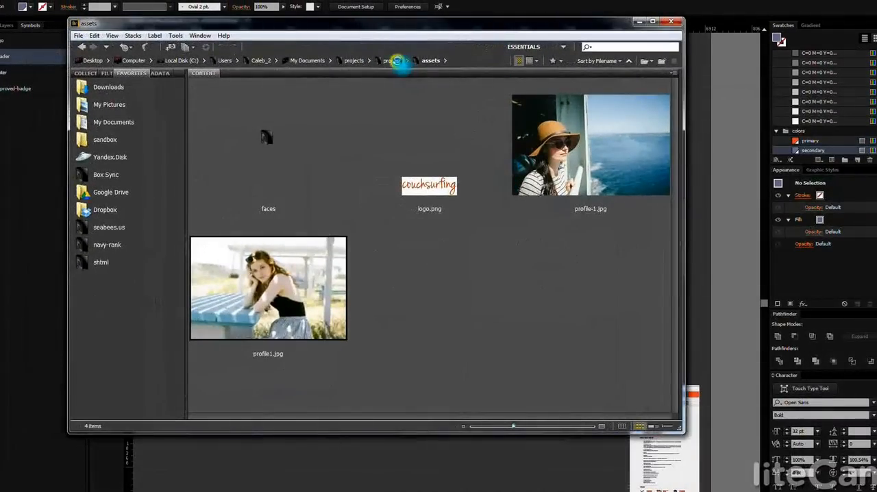
# Switch to Adobe Bridge, open the presentation folder inside process, and preview the exported PNG pages at full size
pyautogui.click(396, 61)
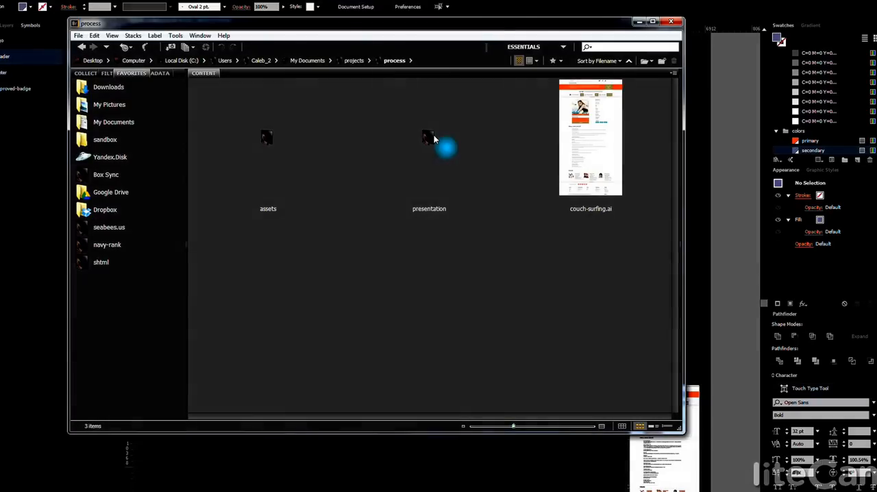
pyautogui.click(432, 139)
pyautogui.doubleClick(432, 139)
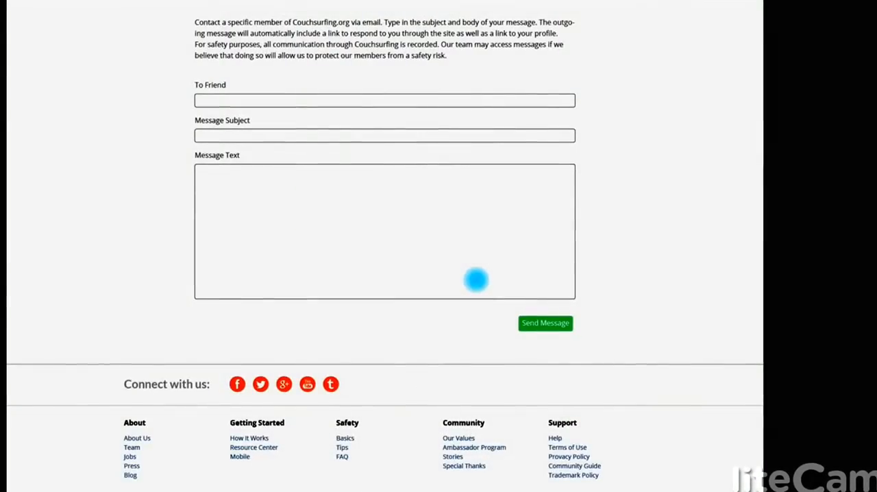
pyautogui.press('space')
pyautogui.click(509, 266)
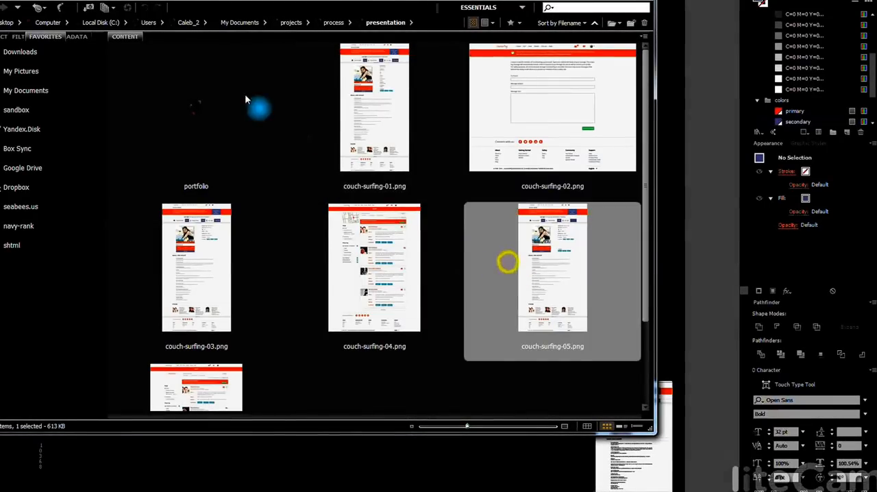
# Open the portfolio folder, examine presentation.psd in a full-screen preview, and close the Bridge window
pyautogui.doubleClick(187, 108)
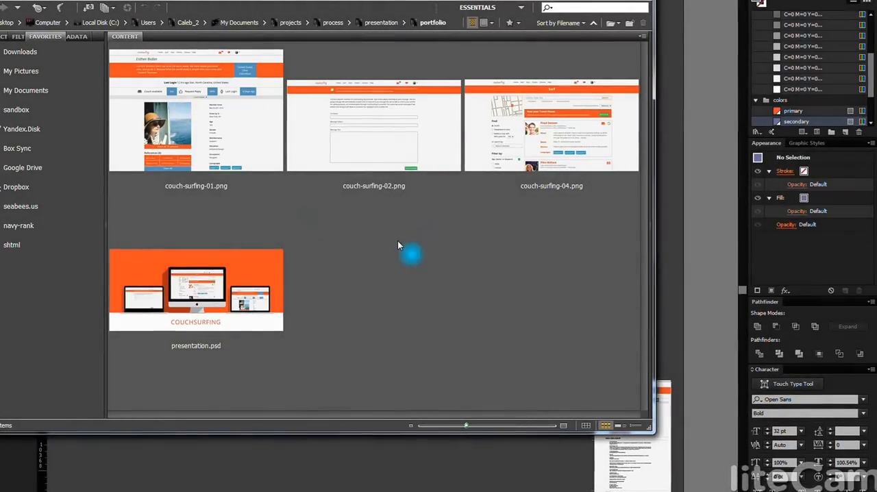
pyautogui.click(230, 274)
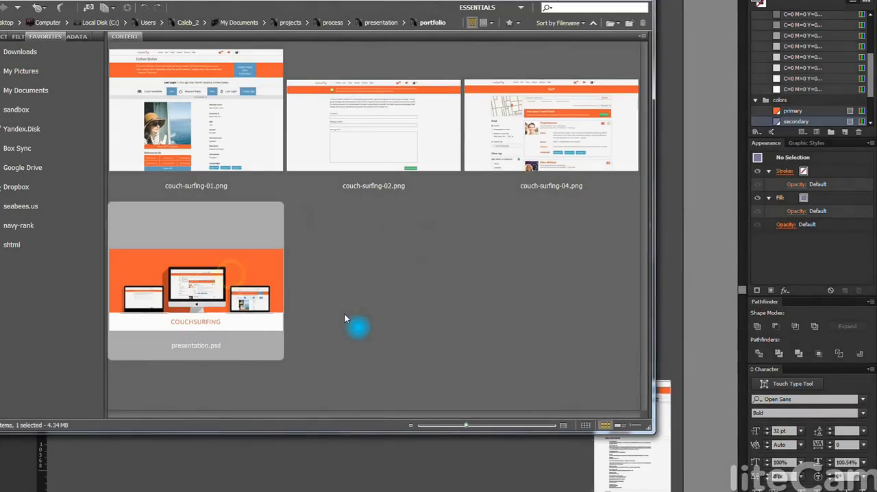
pyautogui.press('space')
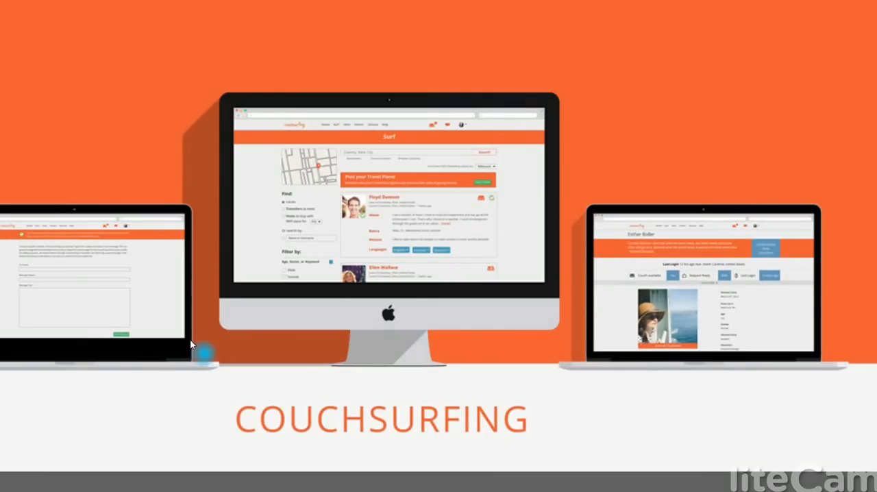
pyautogui.moveTo(191, 345); pyautogui.dragTo(284, 339)
pyautogui.press('Escape')
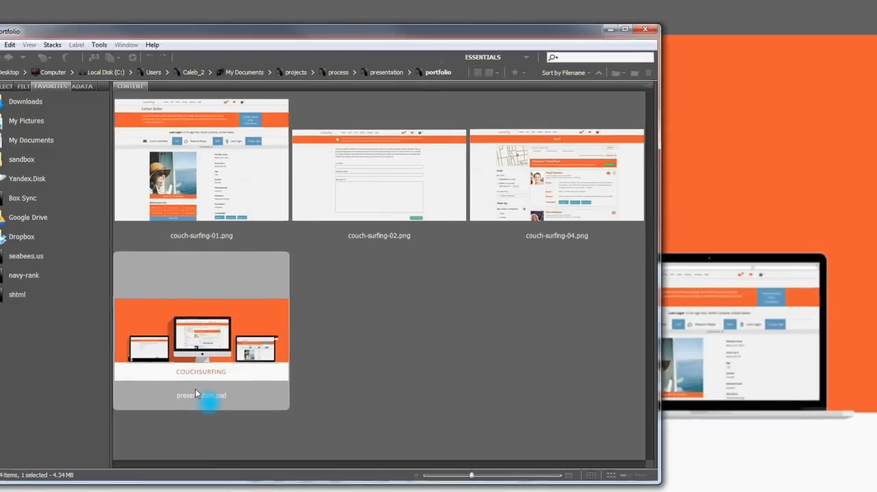
pyautogui.click(341, 362)
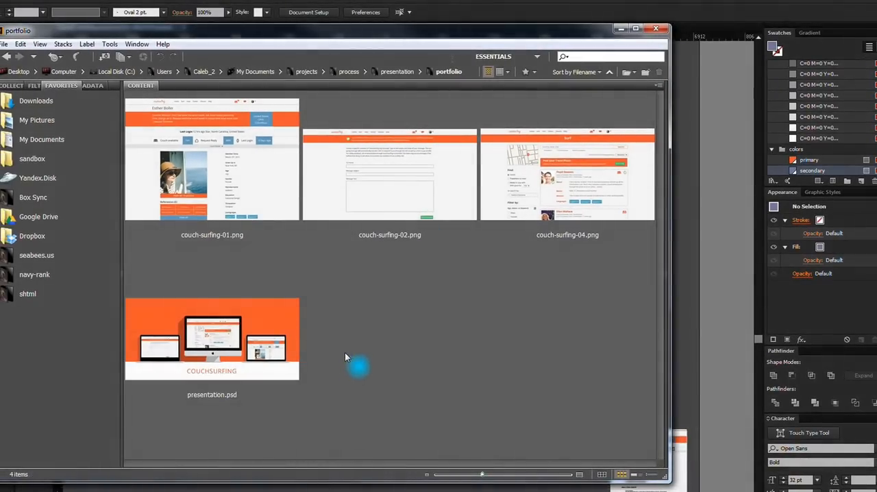
pyautogui.click(656, 29)
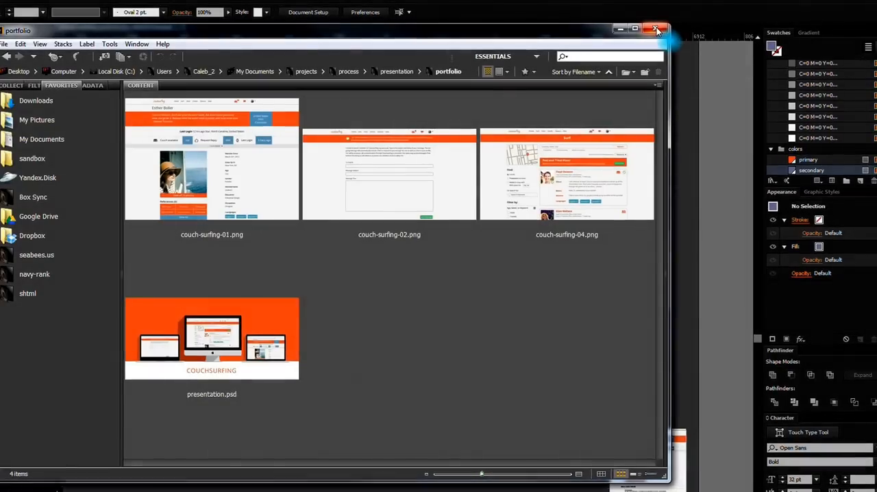